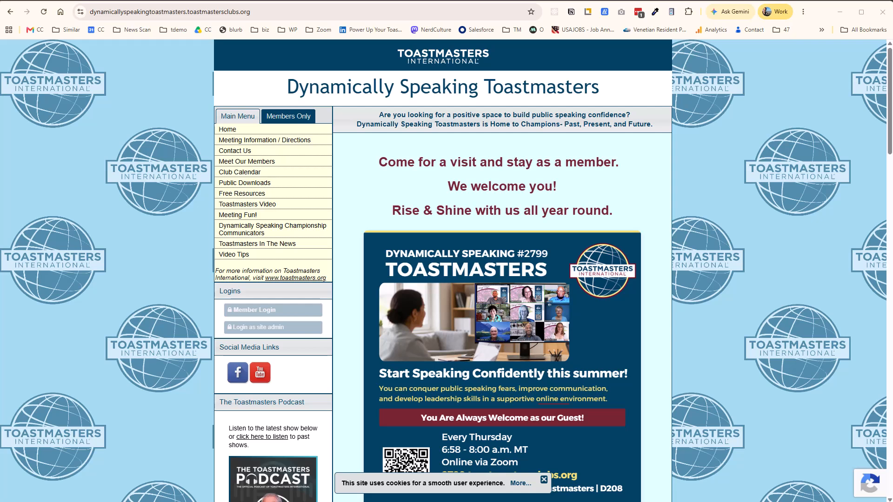
Step: Look over the Dynamically Speaking club website and return to the start of the Online Toastmasters Clubs Directory page
drag(888, 108, 890, 62)
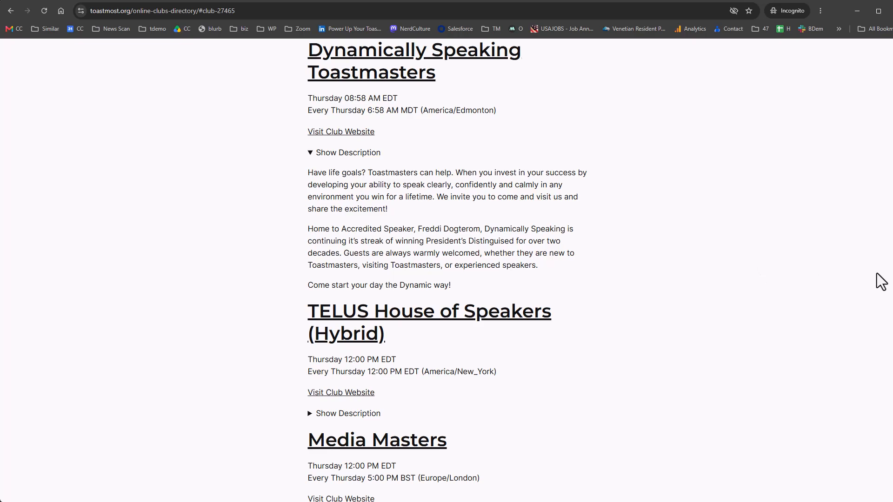
scroll(447, 270, up, 20)
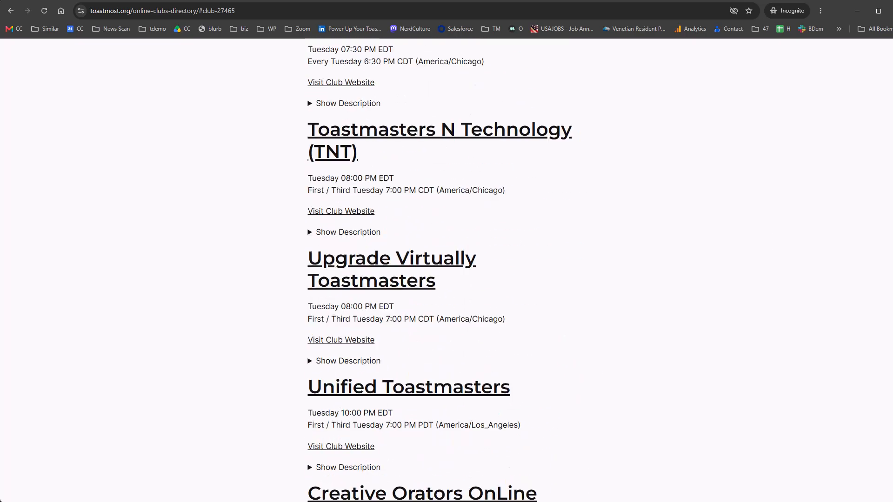
scroll(887, 55, up, 20)
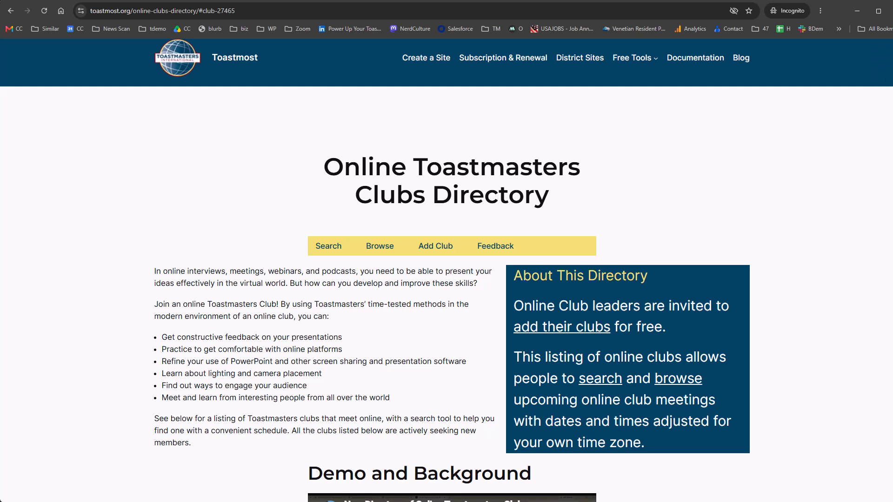
Step: Select and copy the Dynamically Speaking Toastmasters home page content, from the introductory tagline through the award photo
key(alt+Tab)
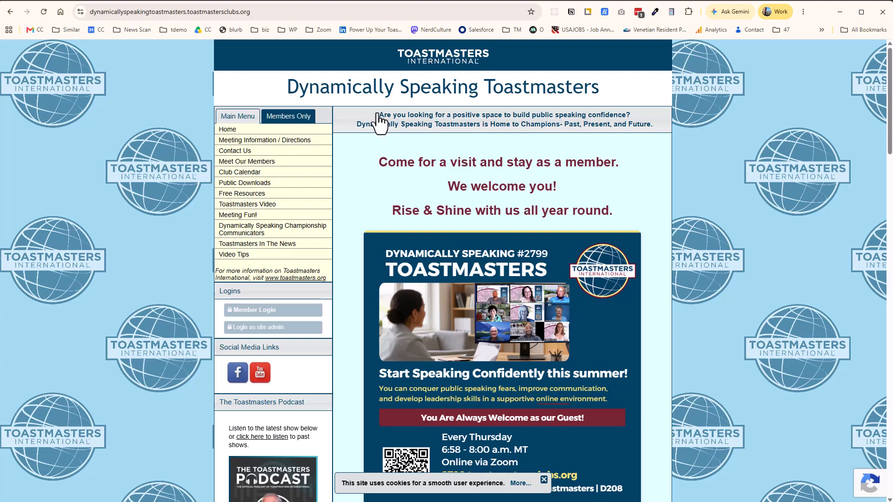
drag(378, 115, 581, 300)
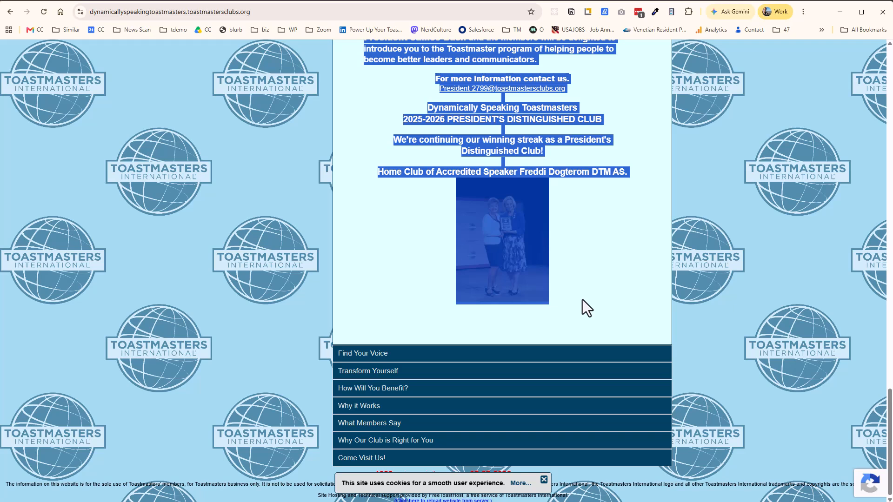
Step: Review the service description and theme samples on the Toastmost home page, and open the registration form for a new website
key(ctrl+Tab)
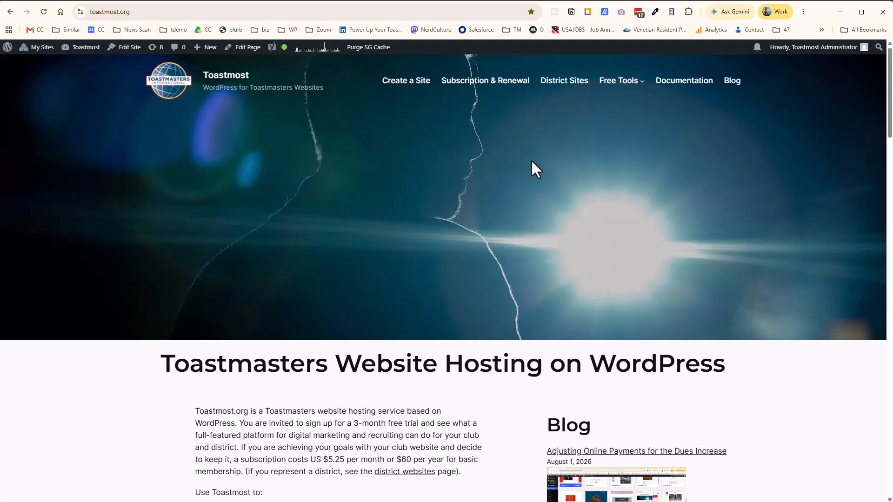
scroll(530, 160, down, 7)
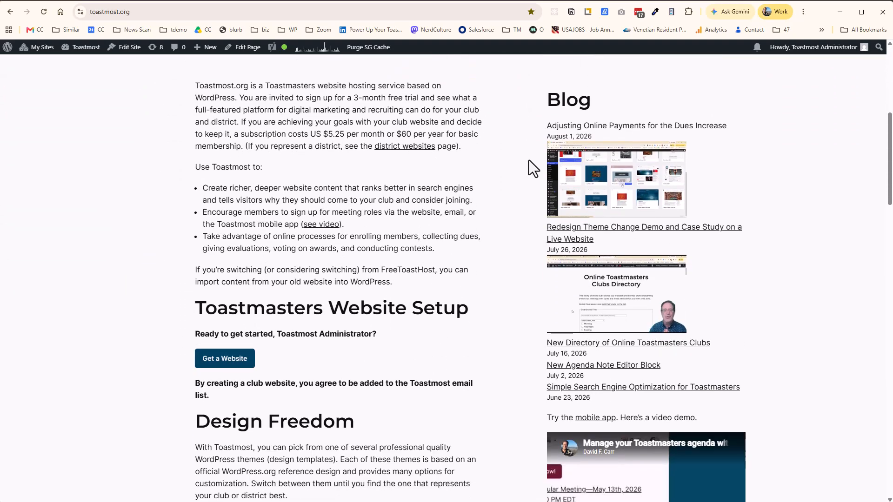
scroll(528, 161, down, 7)
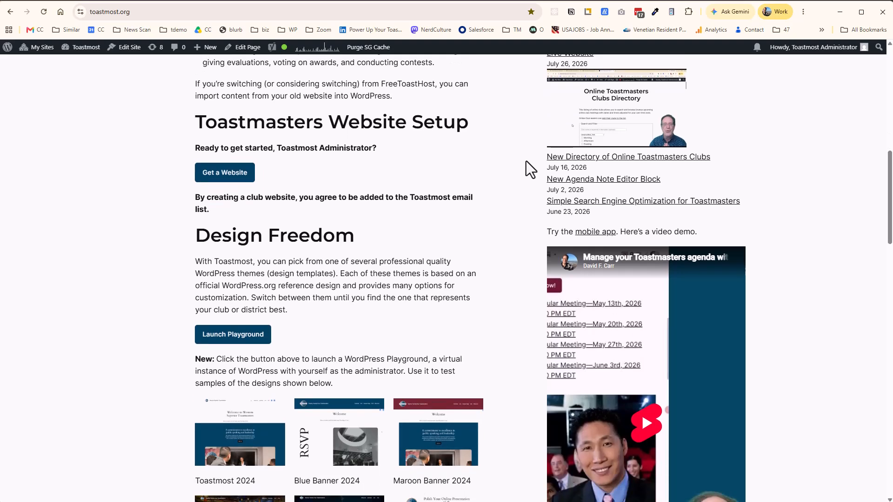
scroll(524, 161, down, 5)
scroll(522, 160, up, 1)
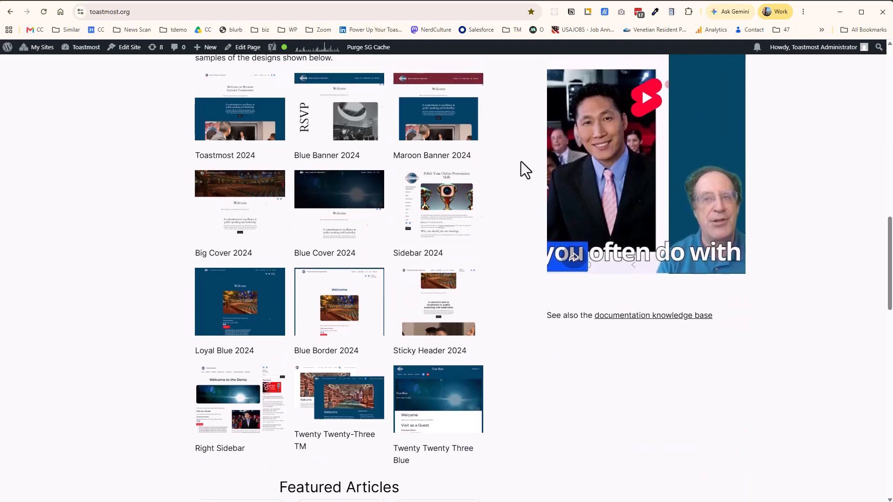
scroll(520, 161, up, 9)
scroll(518, 163, up, 3)
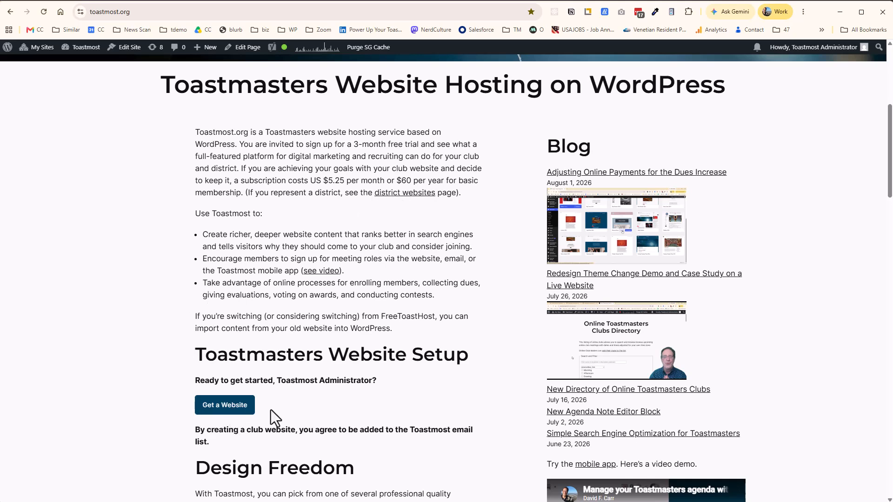
click(228, 411)
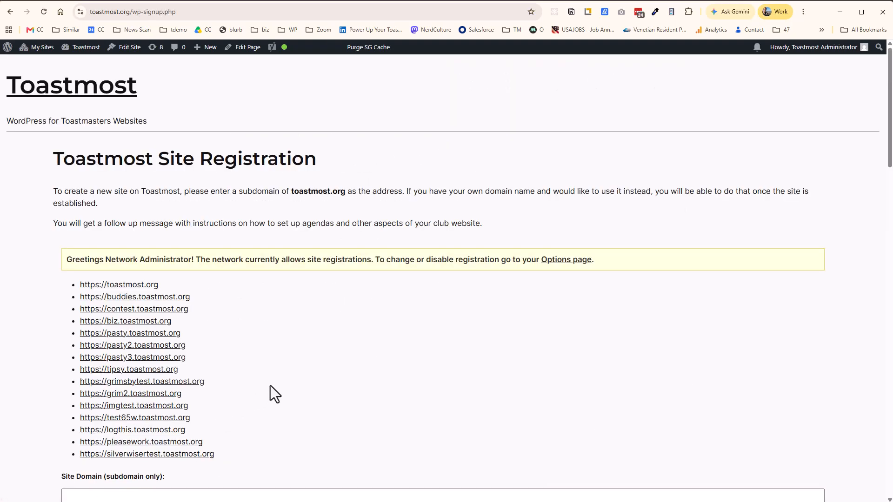
Step: Enter dynamicallytesting as the new site's subdomain and Dynamically Speaking Test as its title
scroll(269, 386, down, 3)
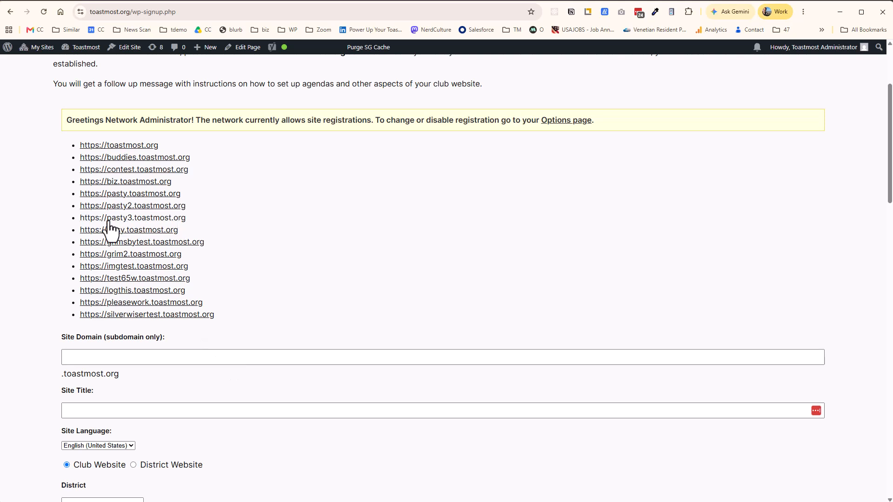
scroll(286, 181, down, 6)
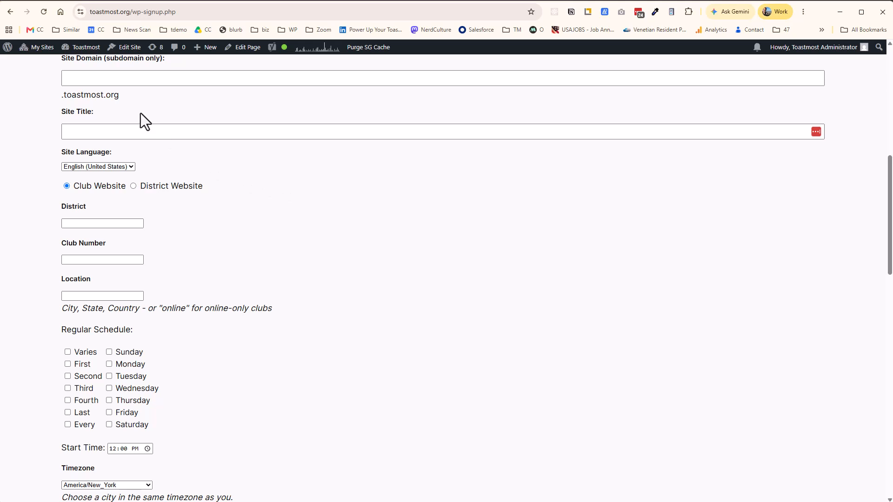
click(118, 79)
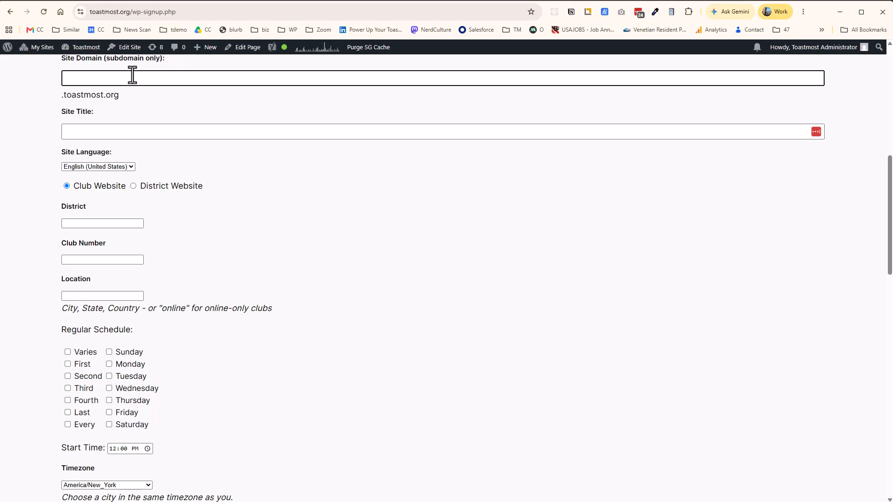
text(dy)
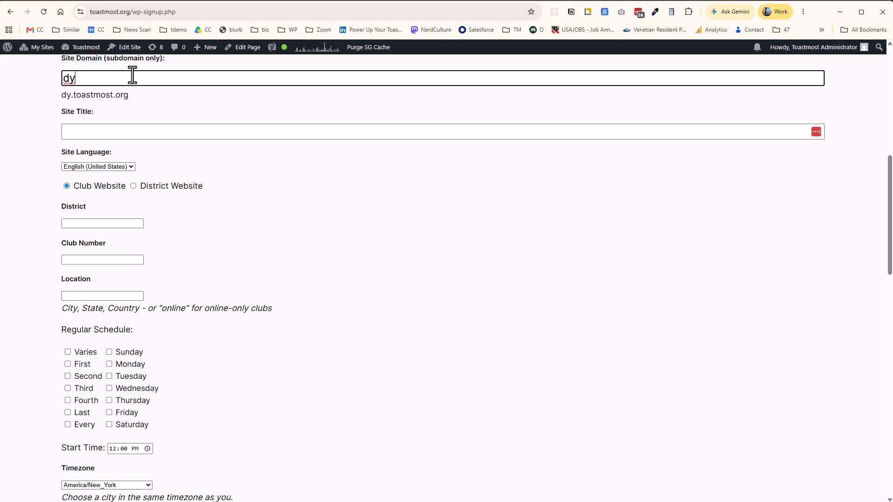
text(nami)
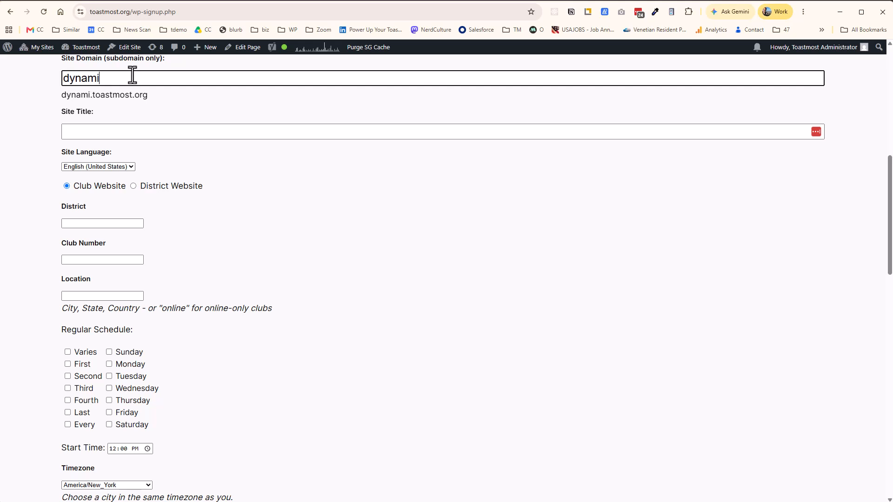
text(callyt)
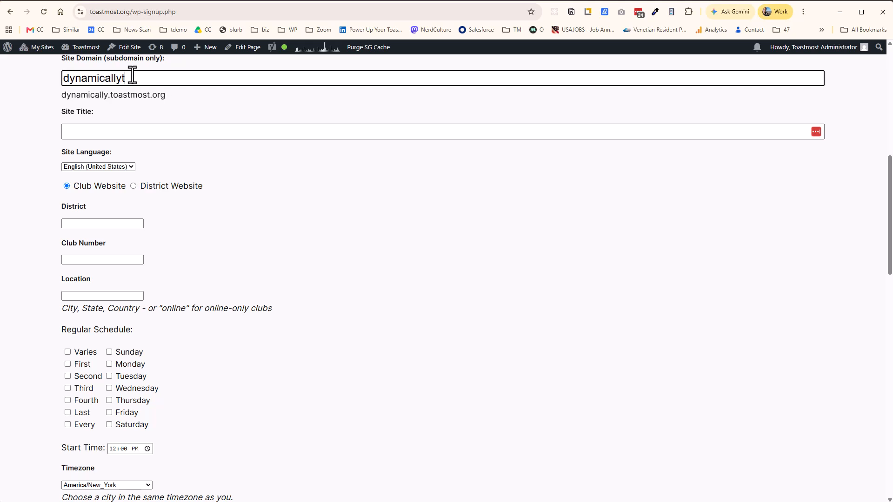
text(esting)
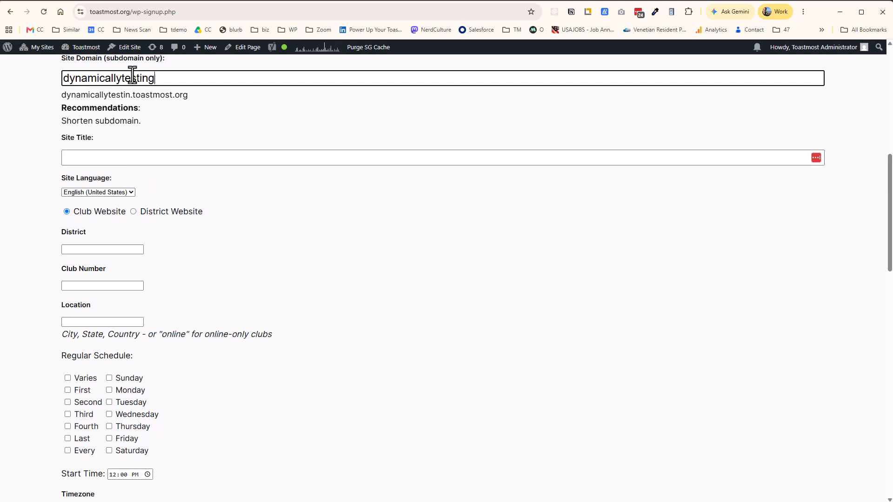
key(Tab)
text(Dynamically )
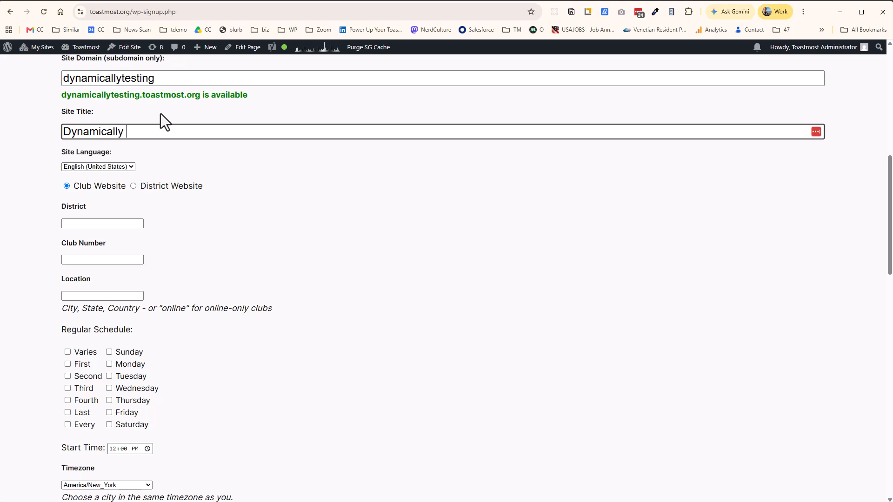
text(Speaking Test)
Step: Set the club's regular meeting schedule to every Wednesday
scroll(67, 283, down, 3)
click(67, 285)
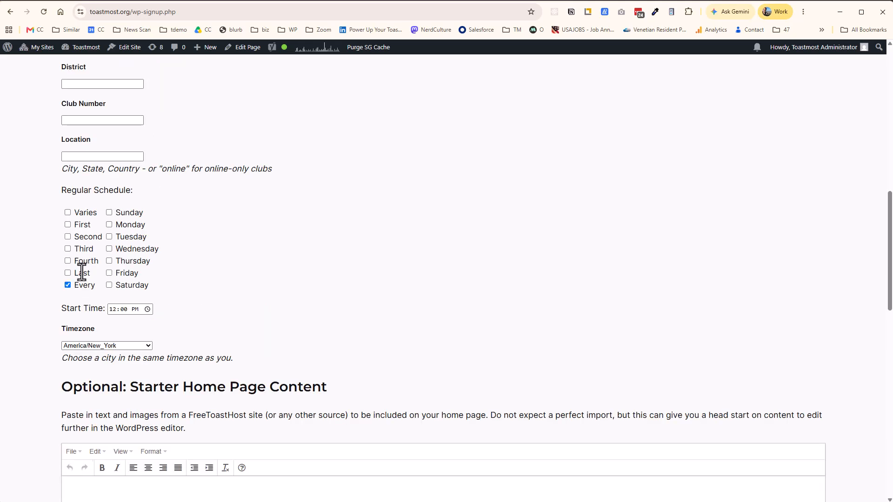
click(109, 248)
Step: Paste the copied club home page content into the starter home page content editor and check the pasted text and images
scroll(242, 267, down, 2)
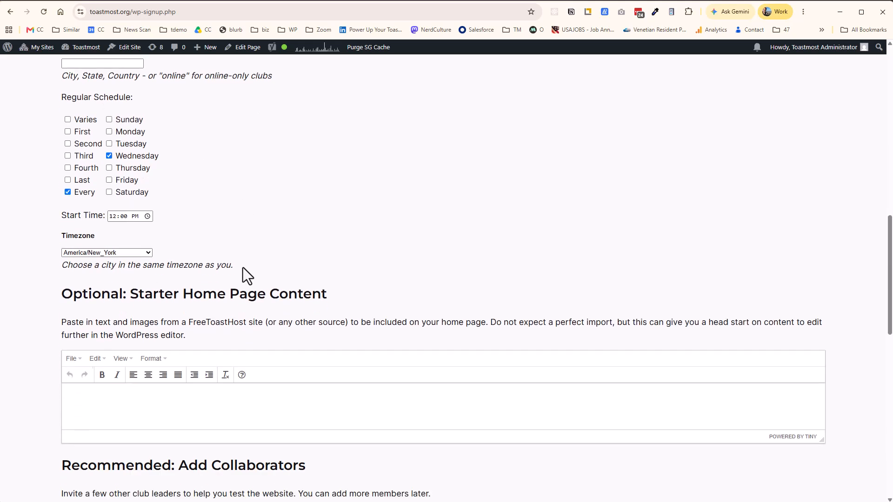
scroll(242, 267, down, 2)
click(135, 306)
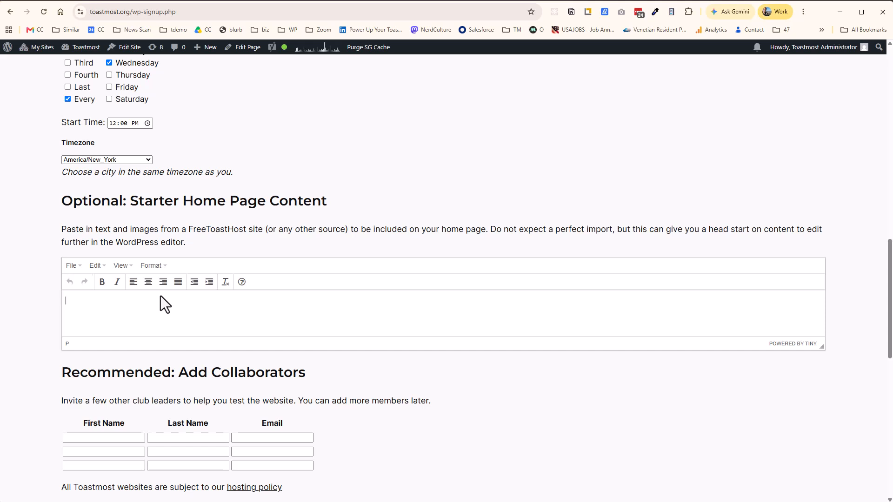
text(Are you looking for a positive space to build public speaking confidence? Dynamically Speaking Toastmasters is Home to Champions- Past, Present, and Future.)
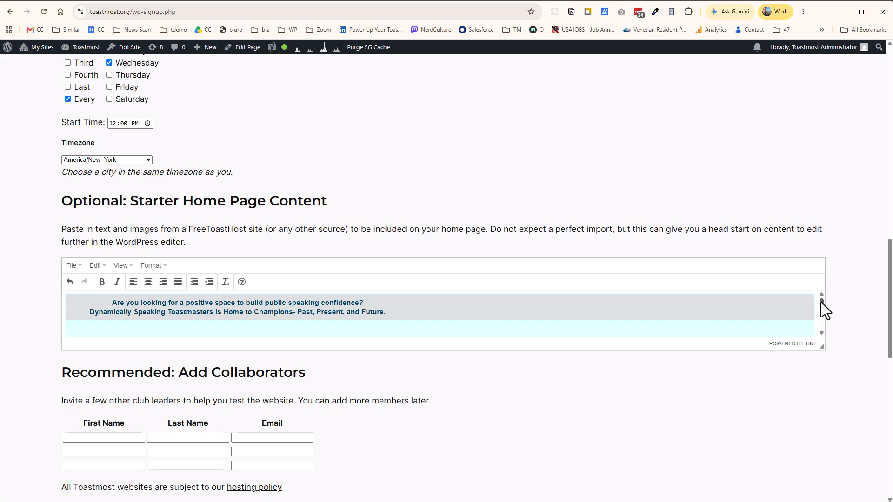
scroll(635, 384, down, 2)
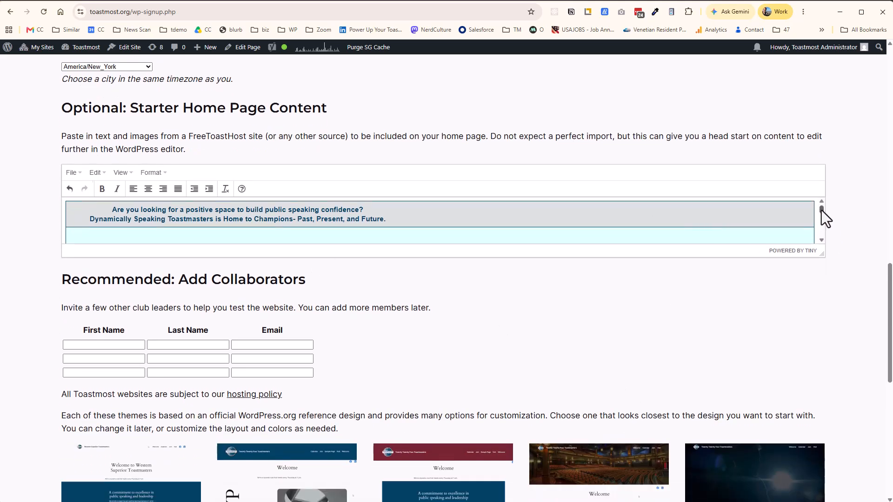
scroll(821, 211, down, 5)
scroll(824, 211, up, 4)
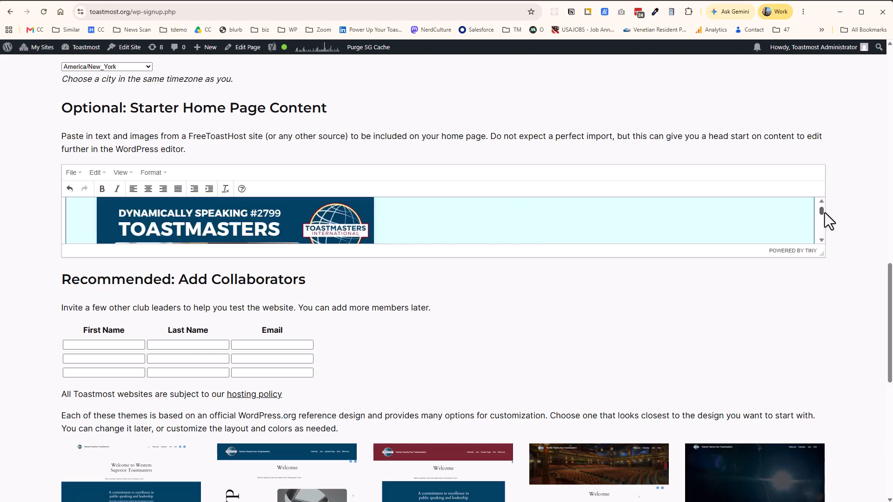
mouse_move(825, 213)
mouse_down()
mouse_move(828, 234)
mouse_move(822, 199)
mouse_up()
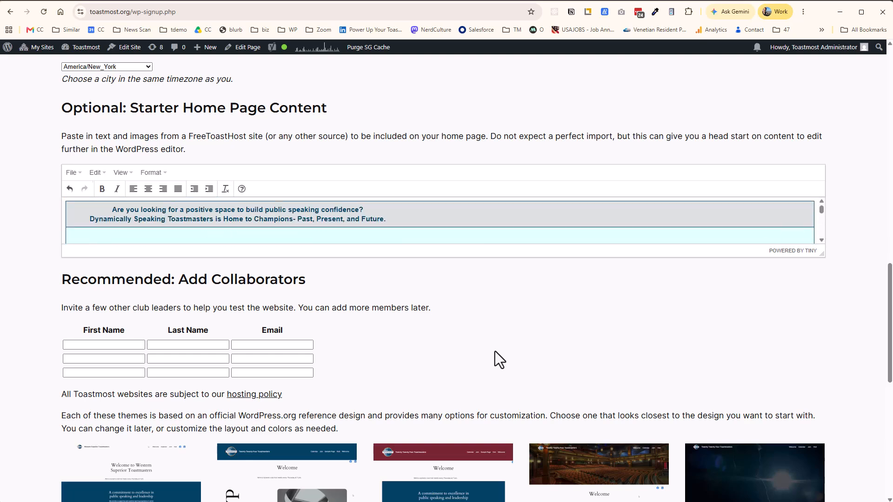
Step: Choose the Sidebar 2024 theme for the new site and create the site
scroll(494, 352, down, 7)
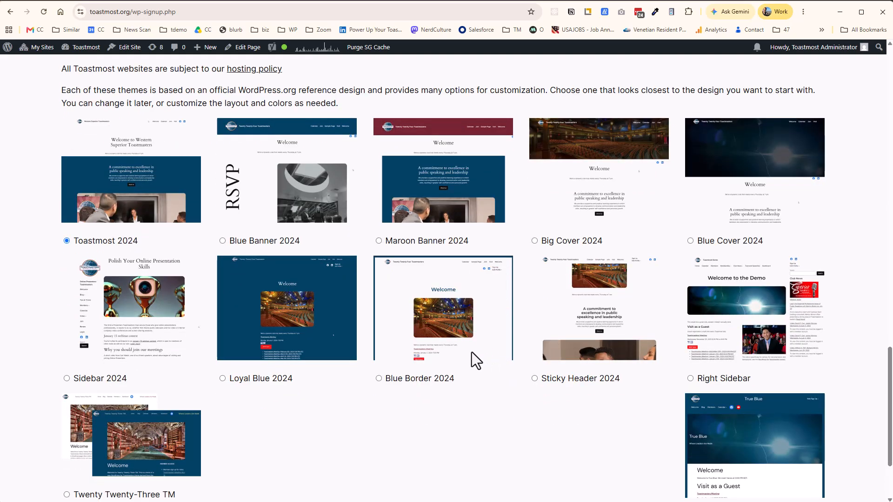
click(378, 378)
scroll(450, 397, down, 1)
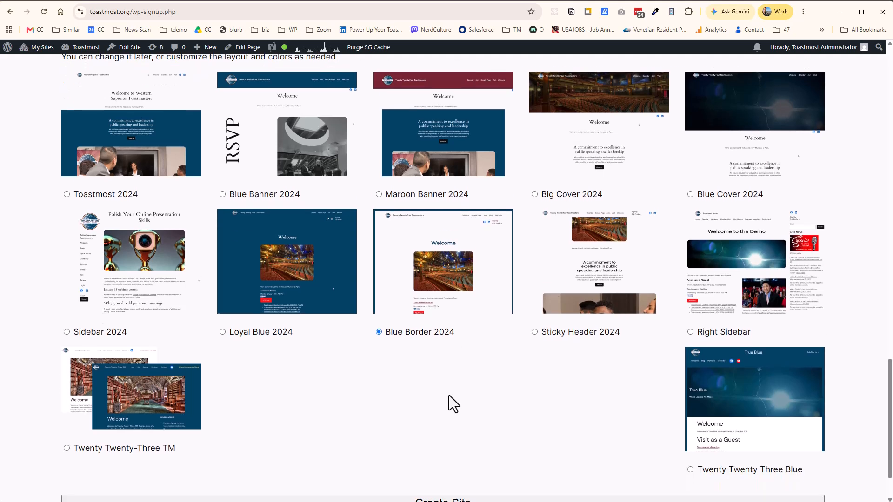
click(66, 332)
scroll(288, 366, down, 2)
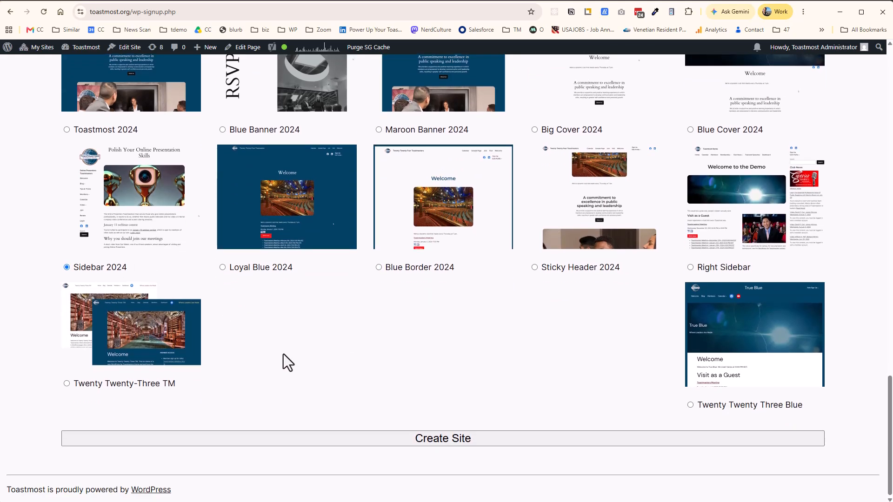
click(426, 437)
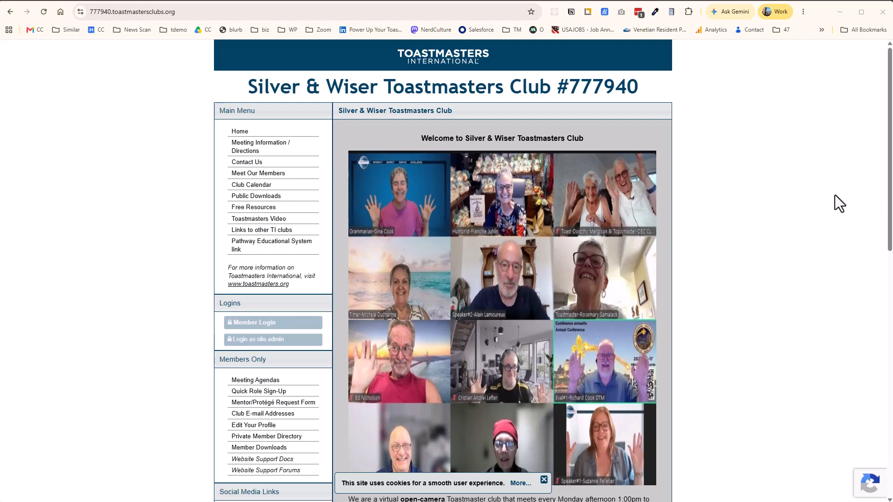
Step: Compare the Silver & Wiser club's original home page with its imported version on the silverwisertest.toastmost.org site
scroll(823, 196, down, 2)
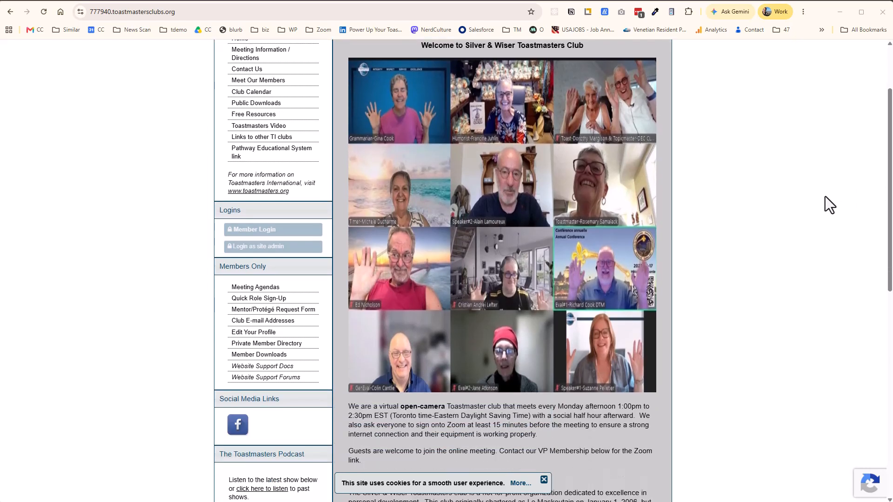
scroll(826, 196, up, 2)
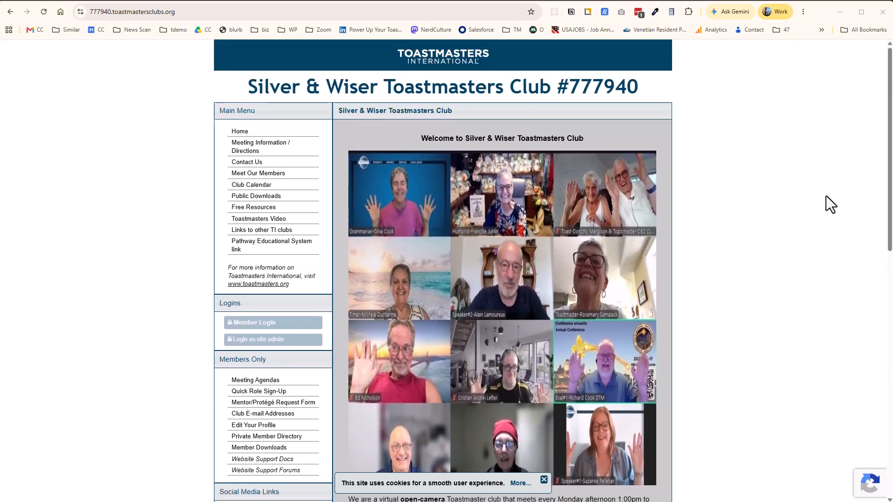
scroll(824, 198, down, 1)
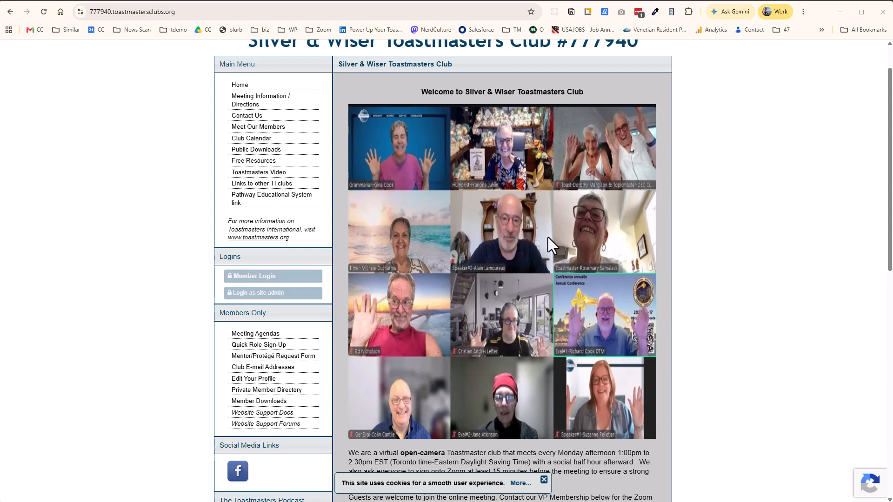
scroll(577, 204, up, 1)
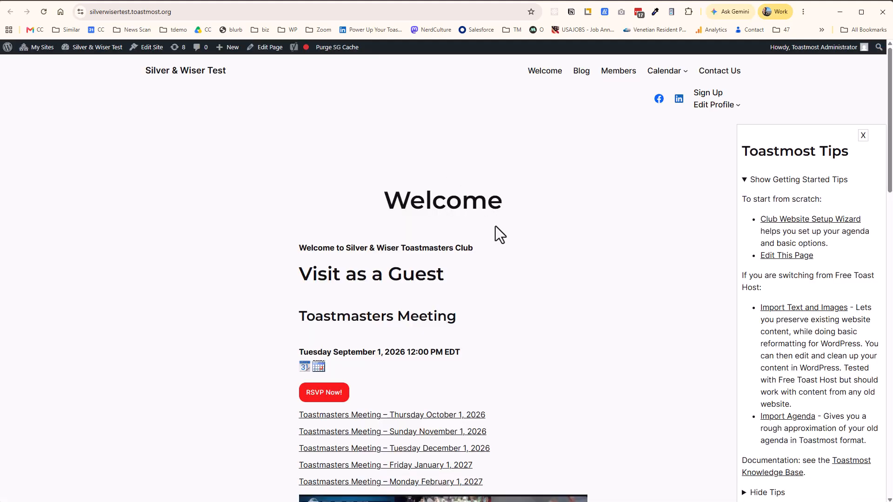
scroll(490, 228, down, 1)
scroll(268, 206, down, 2)
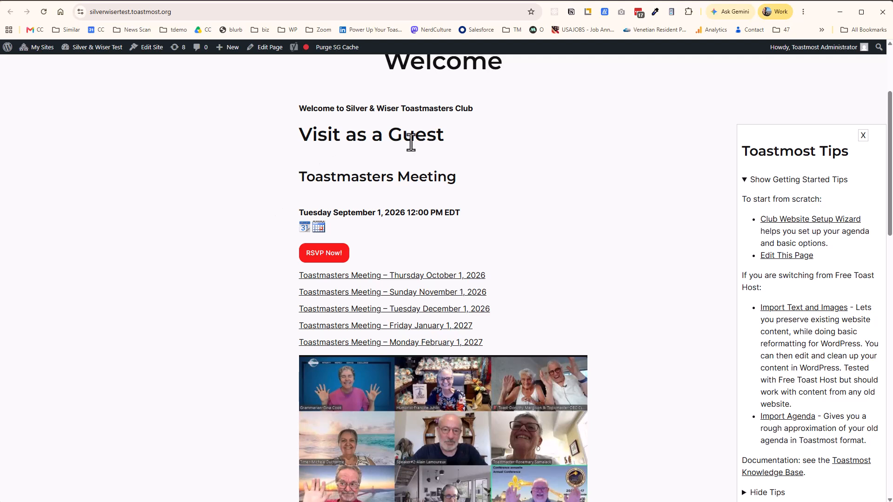
Step: Review the imported home page content on the silverwisertest site and open the page for editing
scroll(486, 163, down, 2)
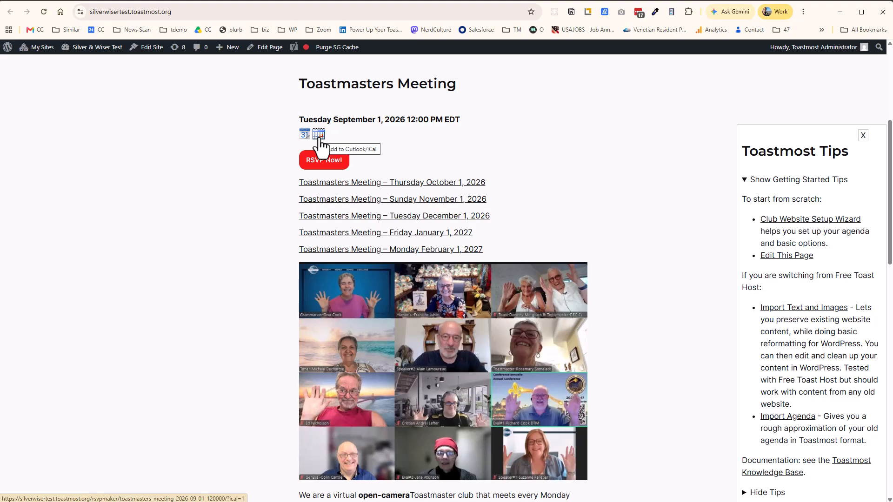
scroll(594, 200, down, 8)
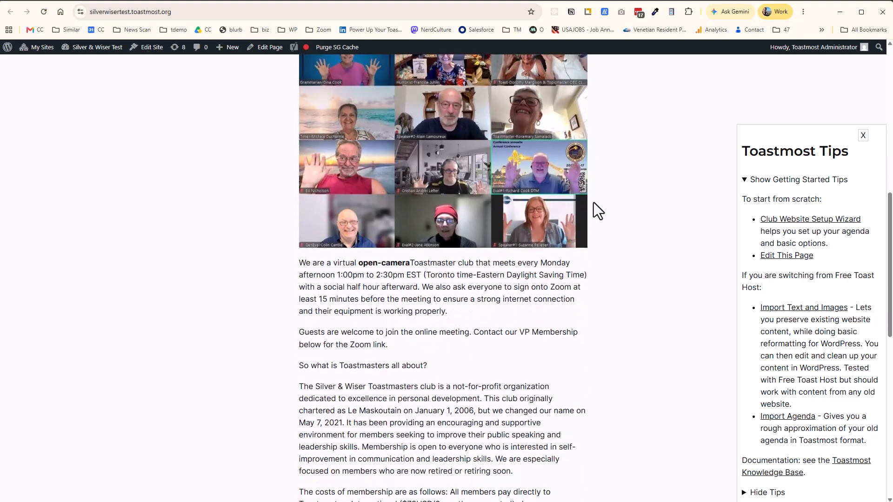
scroll(592, 203, up, 7)
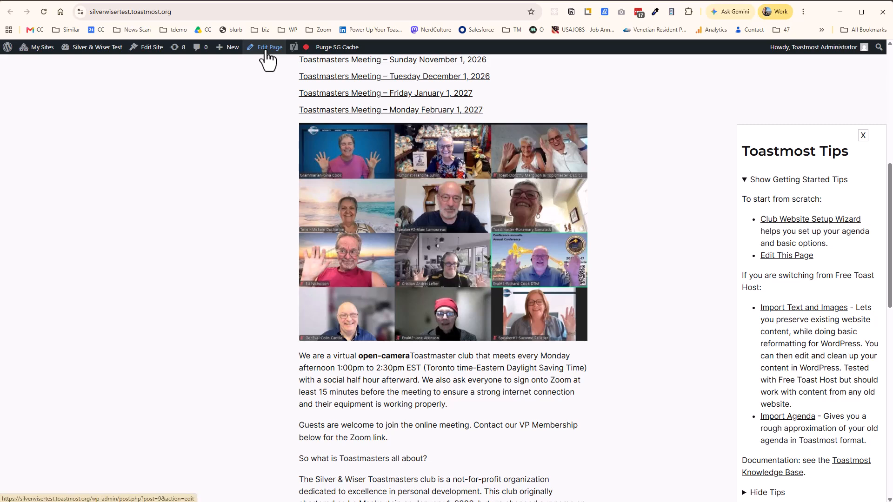
click(265, 50)
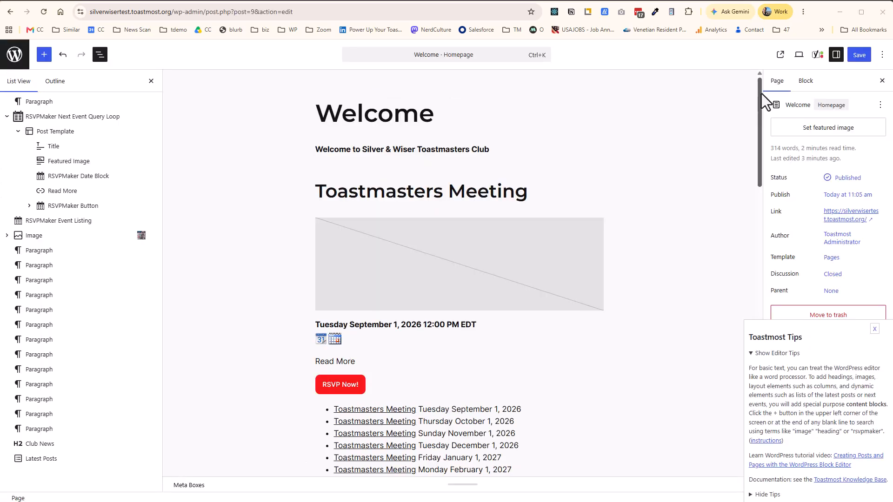
Step: Move the group photo above the next-event block, directly below the club welcome line, and try making it slightly narrower
drag(759, 110, 761, 187)
click(455, 244)
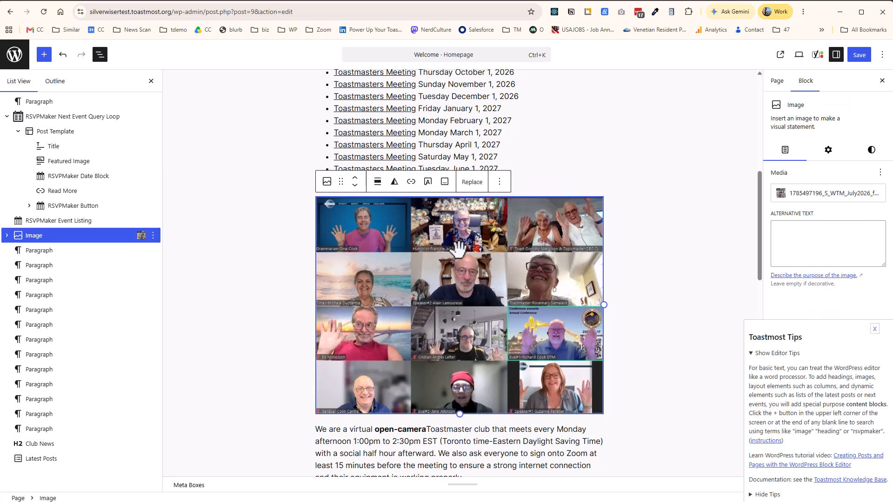
click(355, 177)
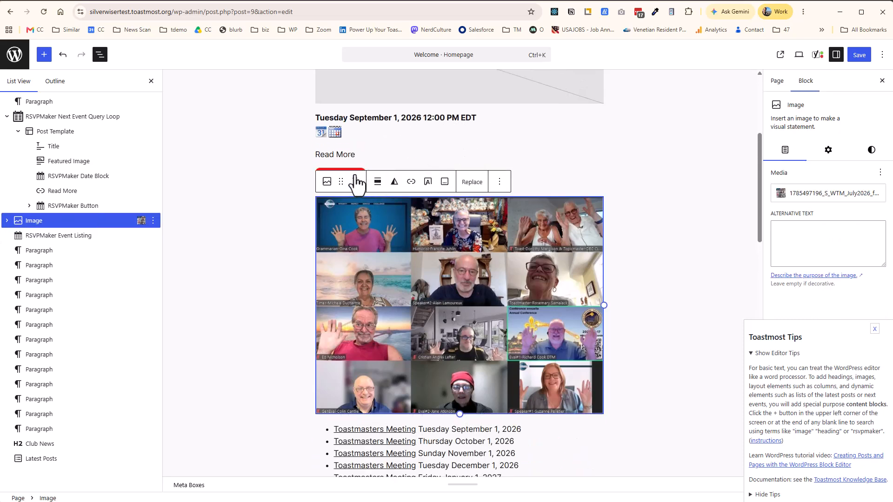
click(355, 177)
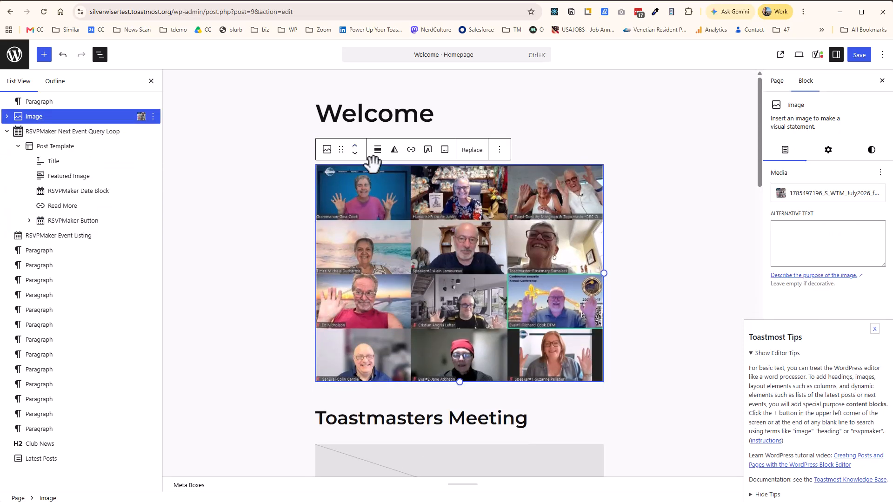
click(536, 144)
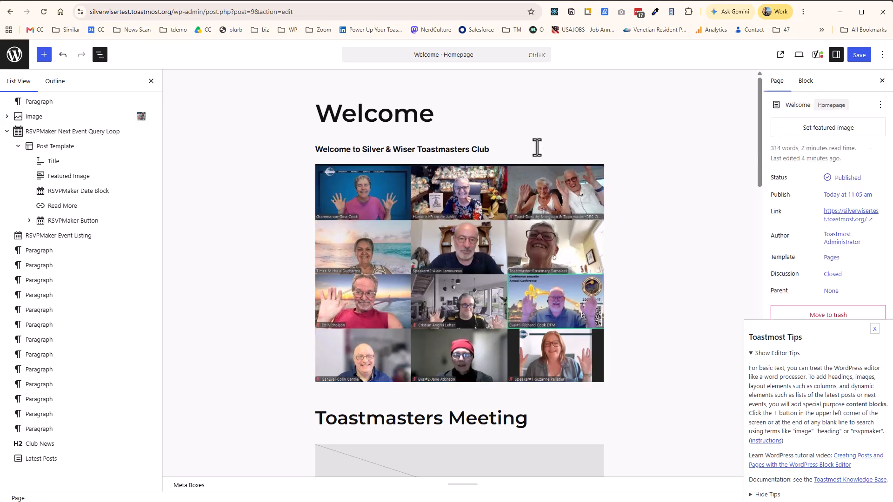
click(549, 275)
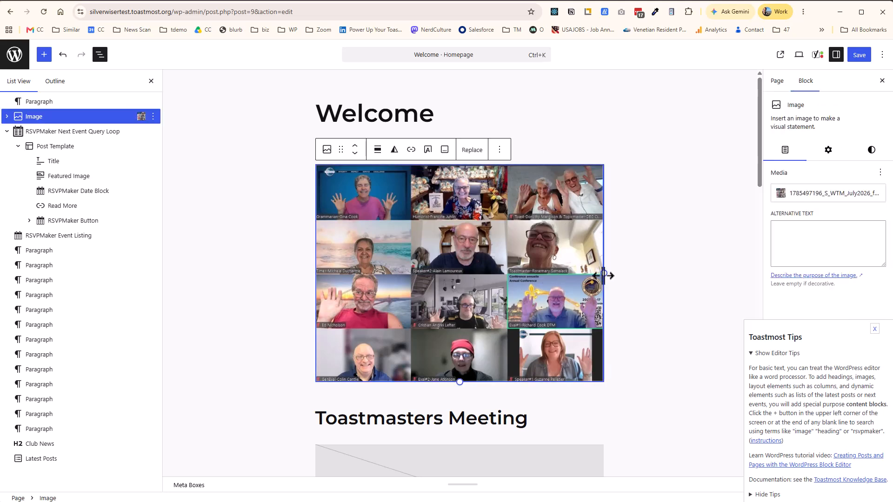
mouse_move(606, 275)
mouse_down()
mouse_move(499, 272)
mouse_move(592, 277)
mouse_up()
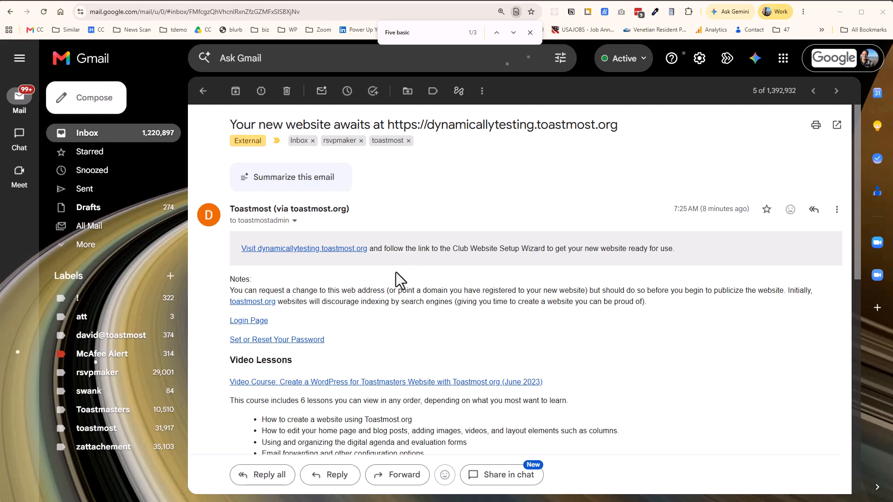
Step: Visit dynamicallytesting.toastmost.org from the new-website email and advance the embedded home page slideshow to slide 4
click(294, 252)
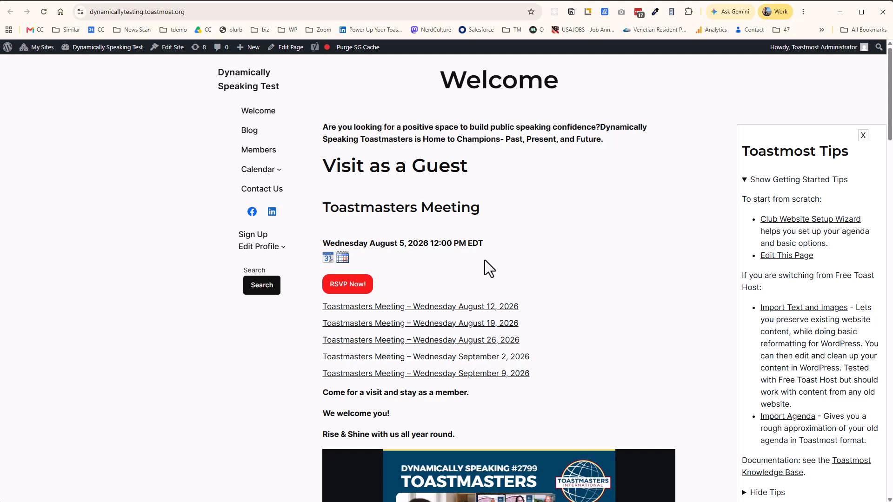
scroll(484, 261, down, 2)
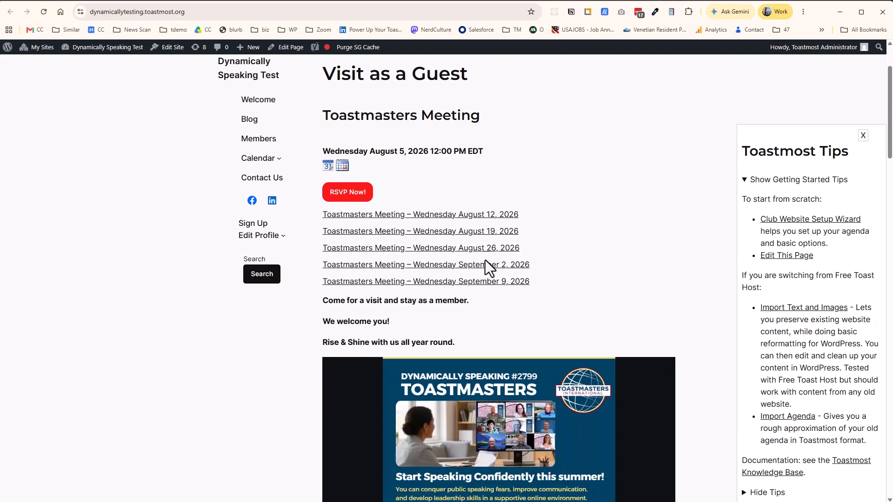
scroll(484, 263, up, 1)
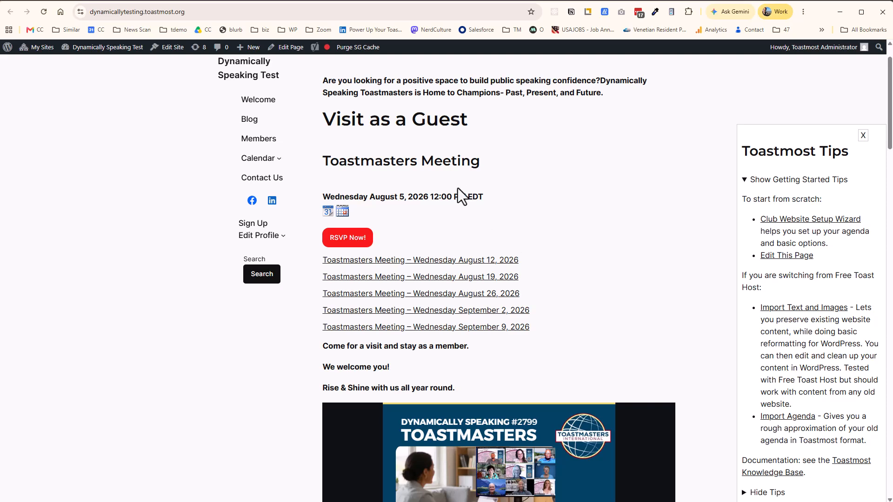
scroll(541, 195, down, 8)
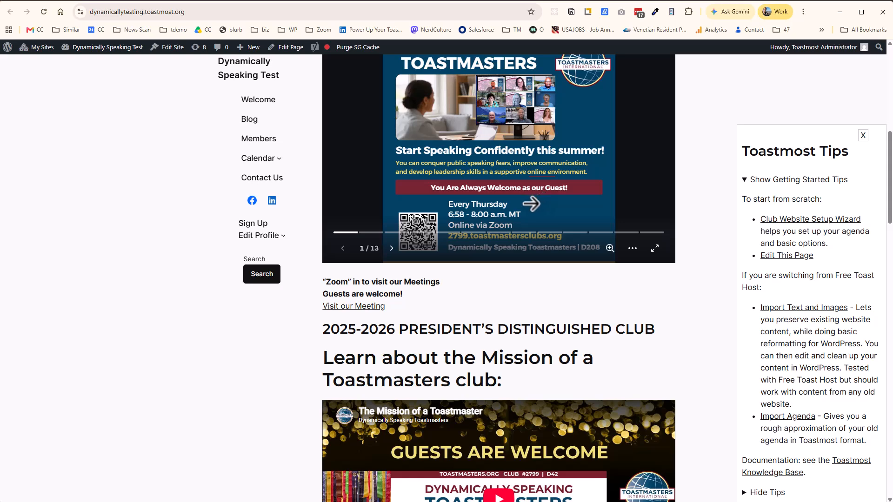
click(392, 249)
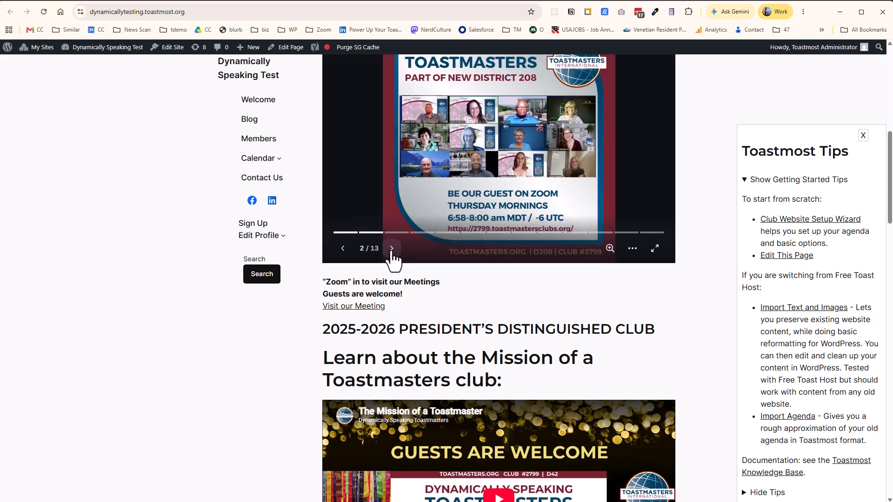
click(392, 249)
click(392, 249)
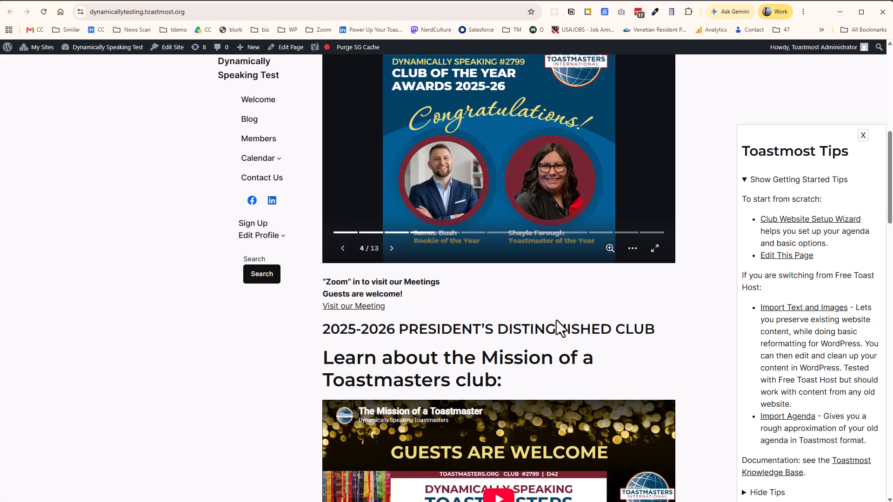
Step: Examine the imported videos, bulleted lists and photos throughout the rest of the Dynamically Speaking home page
scroll(558, 329, down, 3)
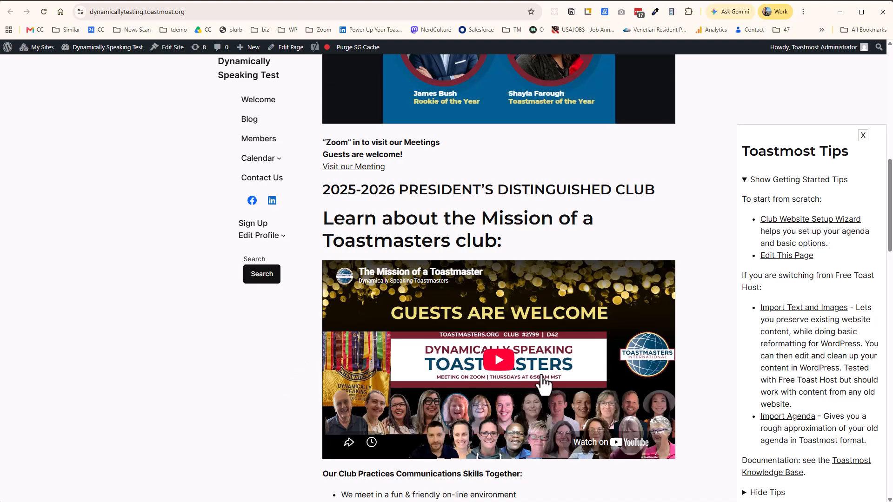
scroll(531, 377, down, 4)
scroll(531, 376, down, 13)
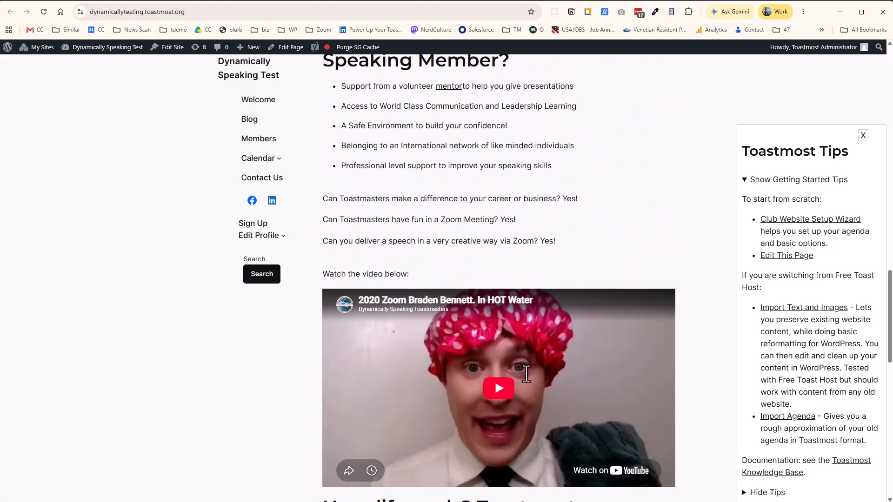
scroll(524, 371, down, 13)
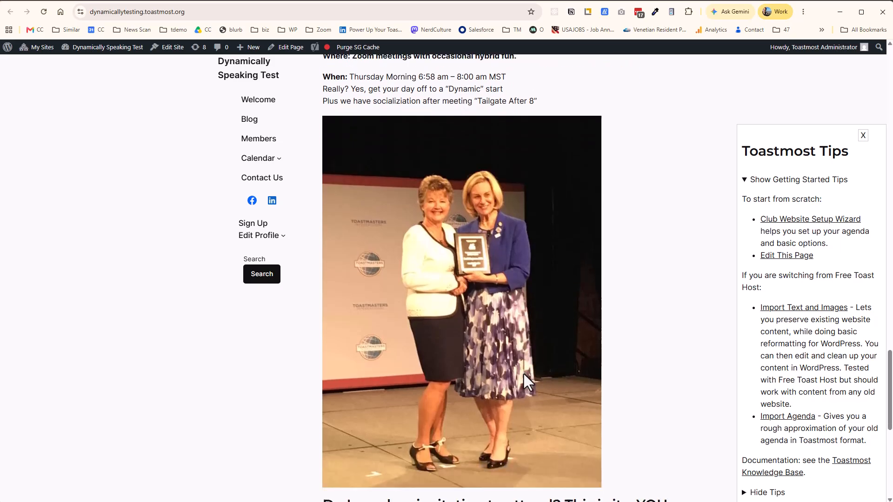
scroll(522, 375, up, 20)
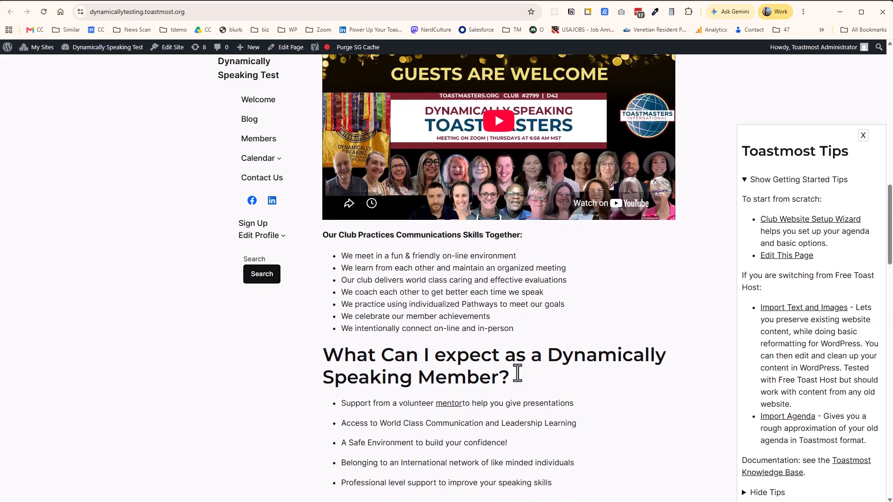
scroll(517, 373, up, 8)
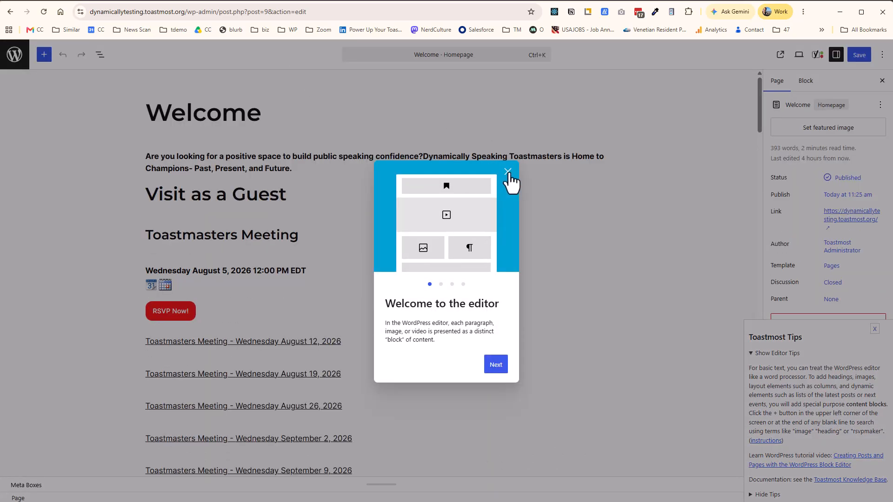
Step: Dismiss the editor's welcome guide and examine the home page's meeting links, Canva iframe shortcode, embedded video and list content
click(508, 172)
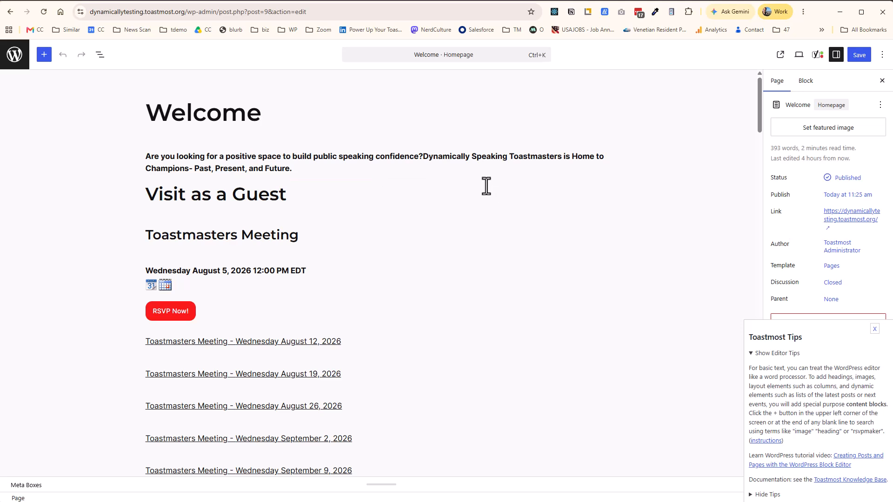
scroll(356, 168, down, 2)
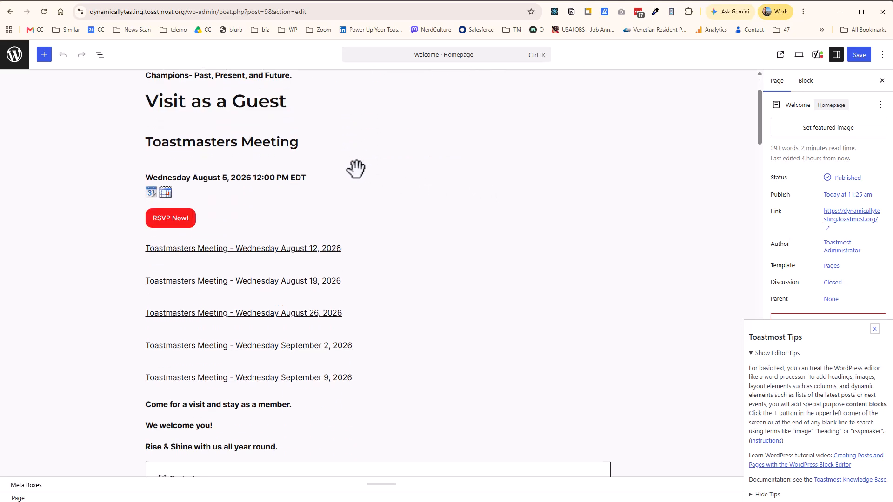
scroll(356, 168, up, 2)
scroll(356, 168, down, 6)
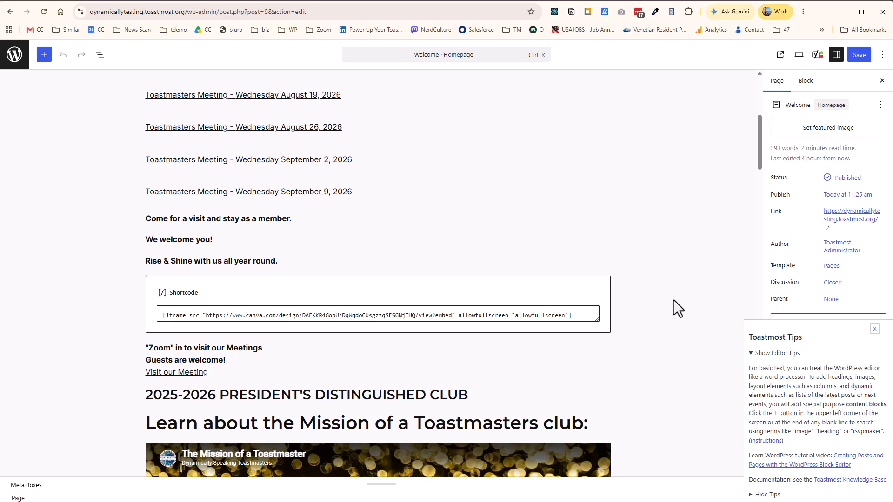
scroll(642, 303, down, 2)
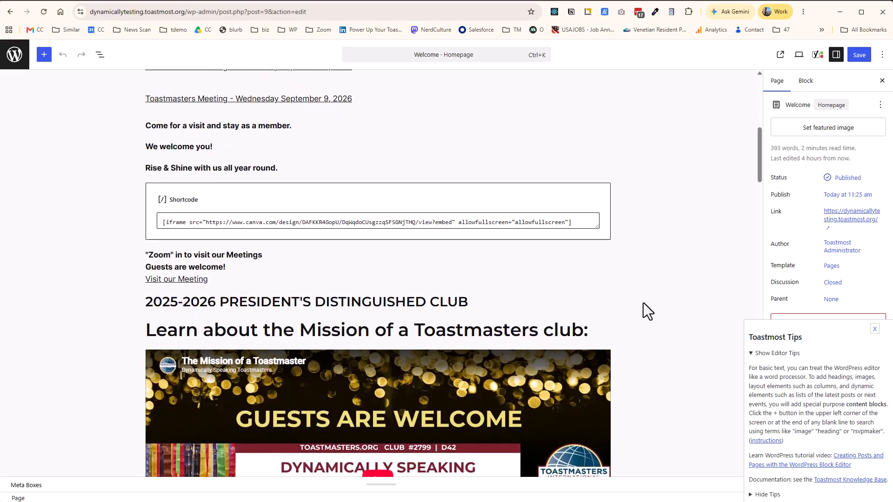
scroll(643, 303, down, 5)
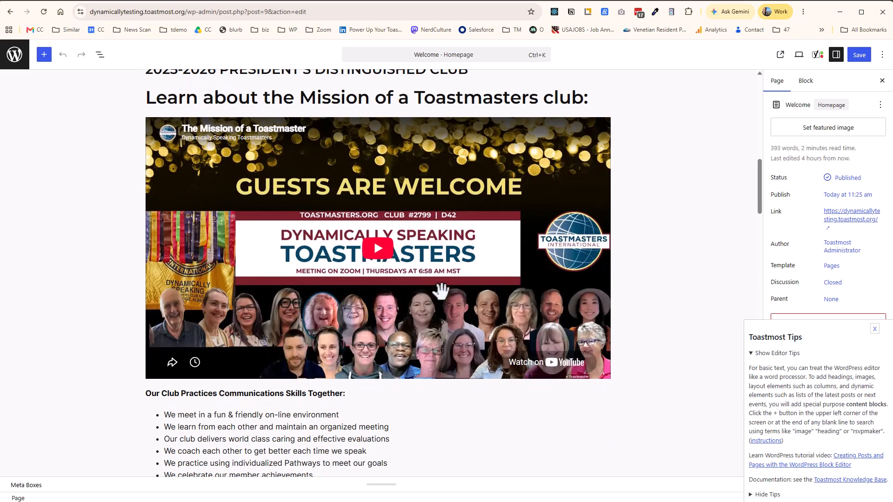
scroll(442, 268, down, 4)
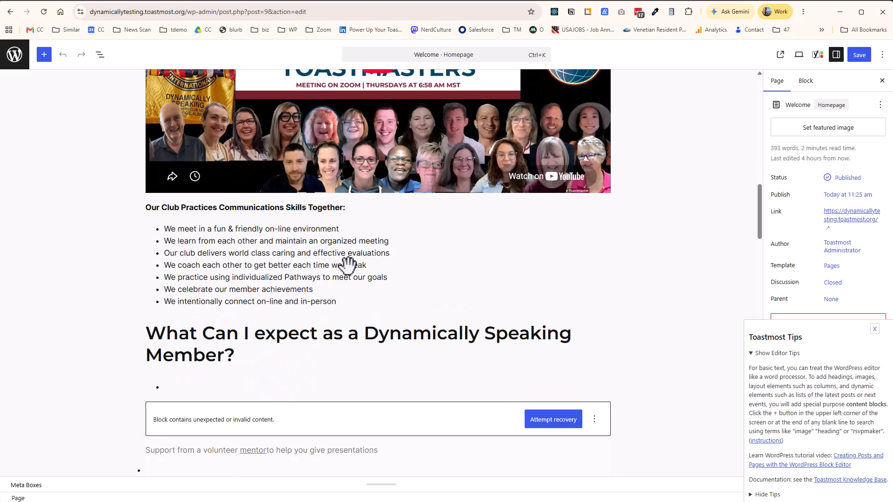
Step: Convert the classic content below "Our Club Practices Communications Skills Together" to blocks and delete the empty list under the member expectations heading
click(347, 265)
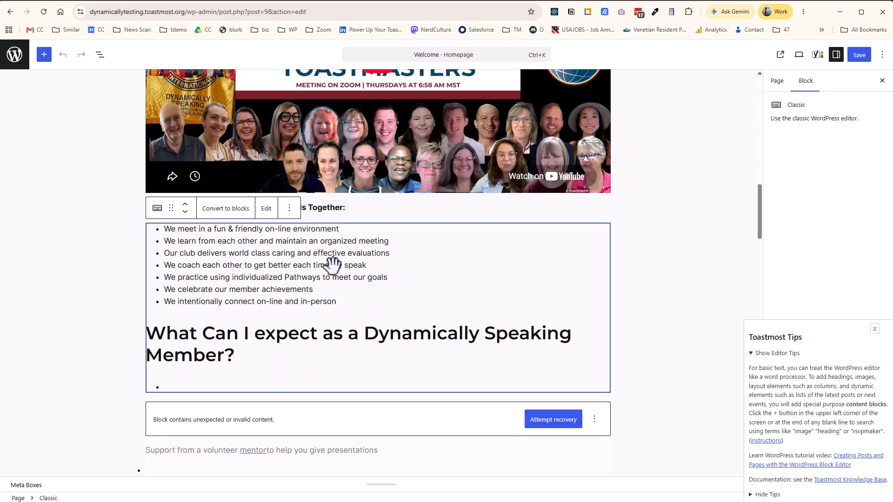
click(232, 213)
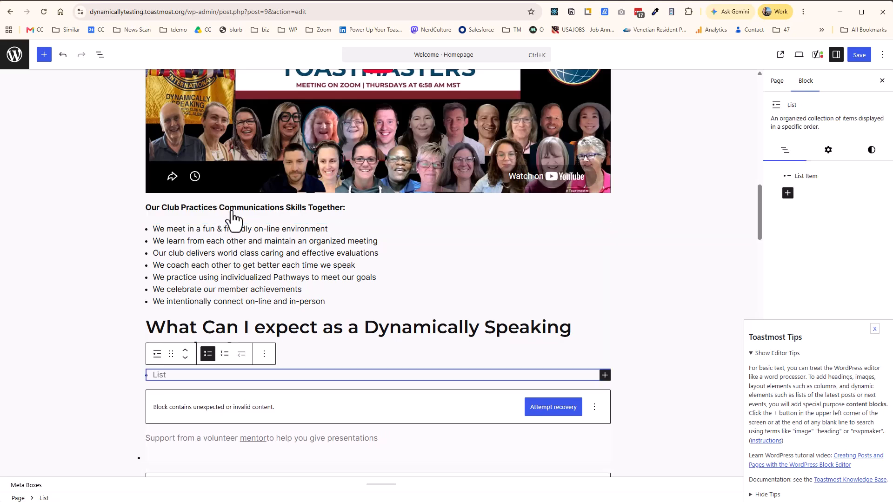
click(251, 289)
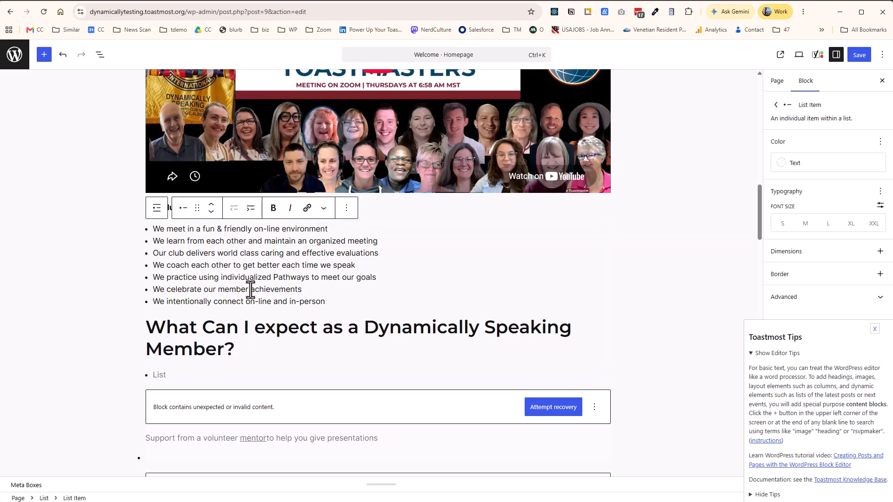
click(181, 375)
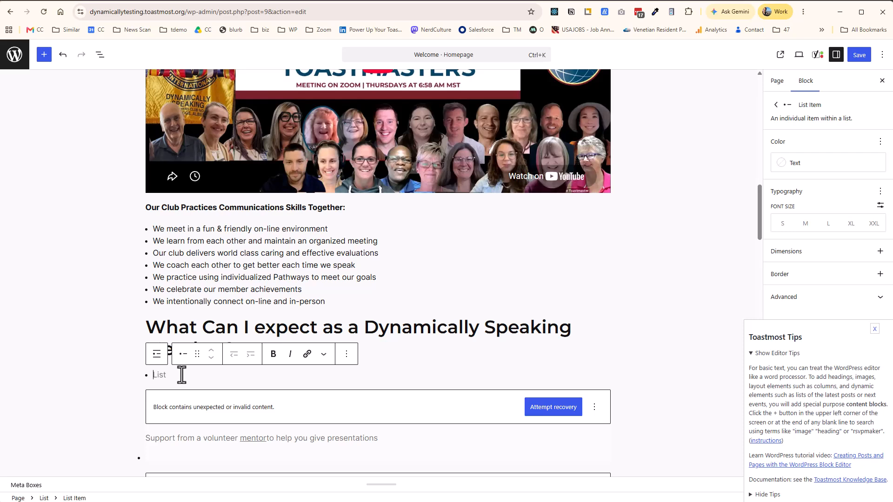
key(BackSpace)
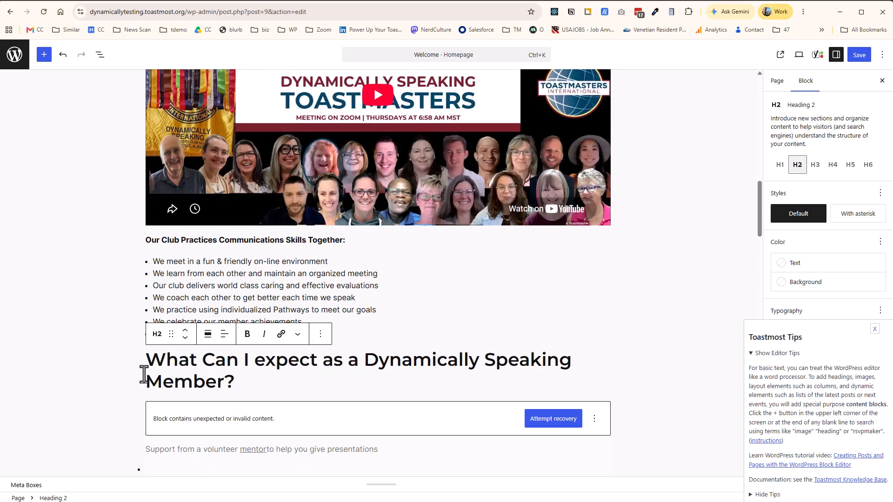
Step: Recover the invalid blocks containing the volunteer mentor and World Class Communication lines below the member expectations heading
triple_click(200, 363)
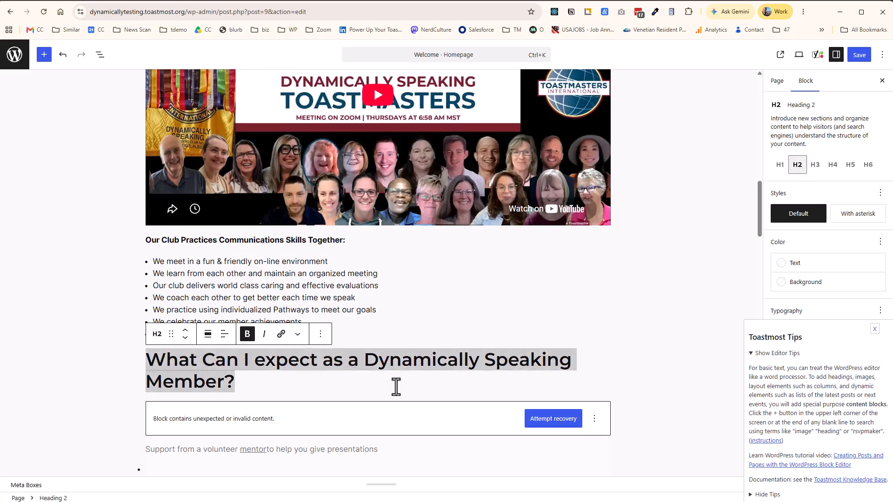
click(558, 420)
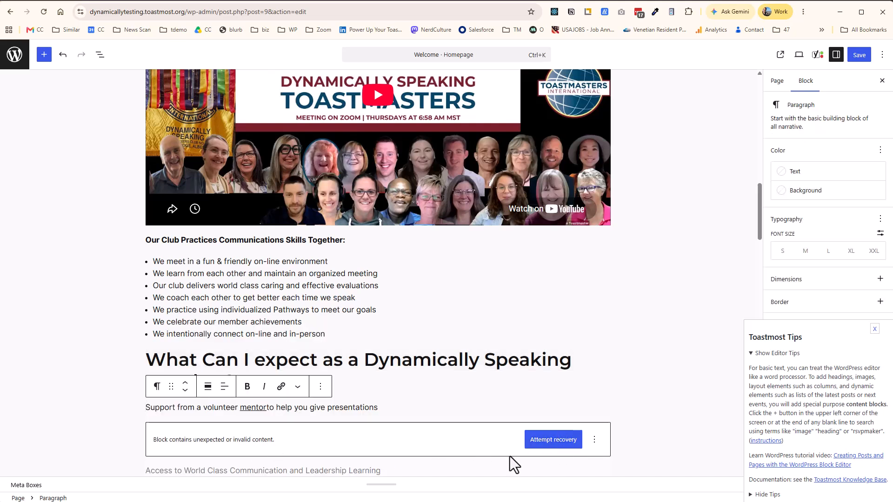
click(560, 442)
click(560, 444)
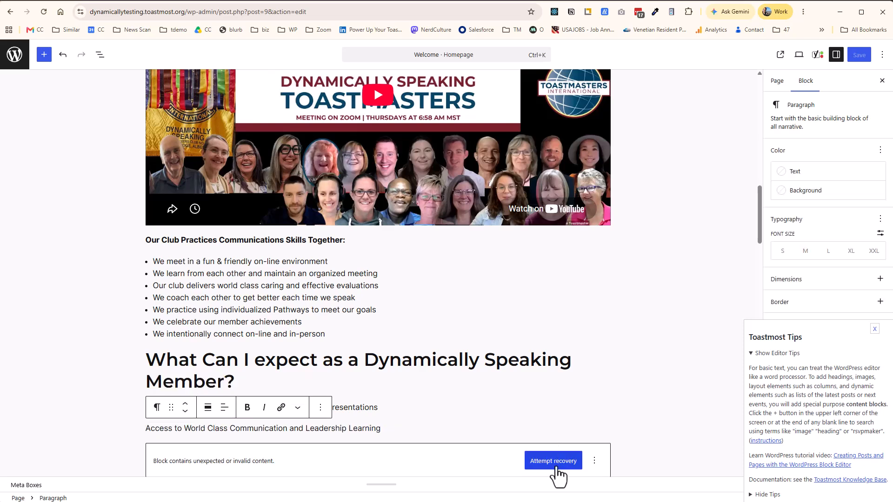
Step: Recover the remaining invalid blocks with the safe environment, international network and professional support lines in the member expectations section
click(553, 463)
scroll(569, 435, down, 5)
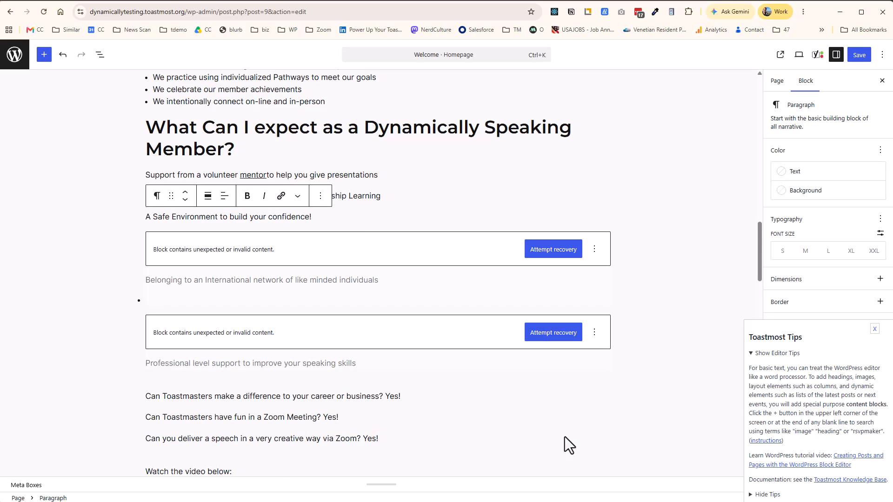
click(556, 255)
click(557, 274)
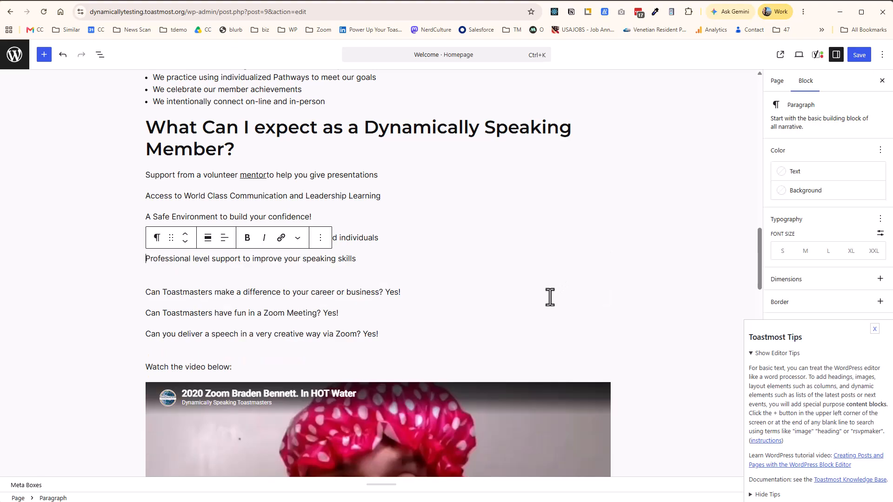
Step: Shrink the award photo below the meeting time details and align it to the center
scroll(552, 334, down, 9)
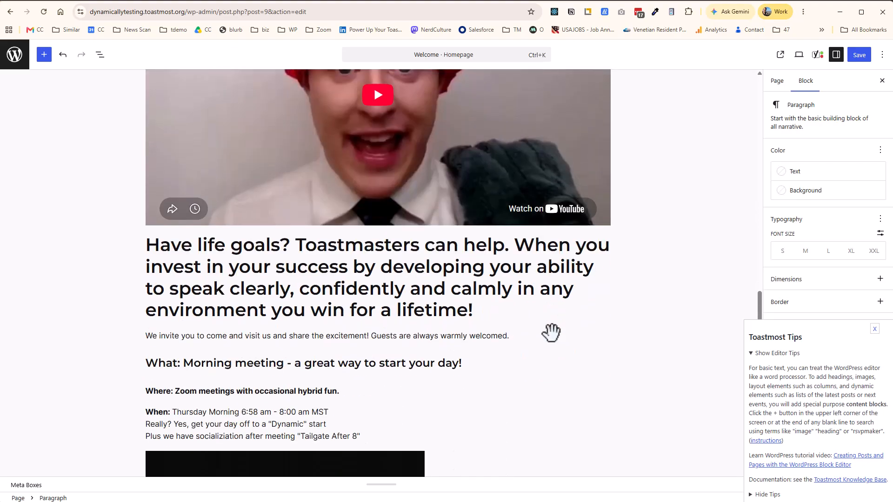
scroll(552, 333, down, 13)
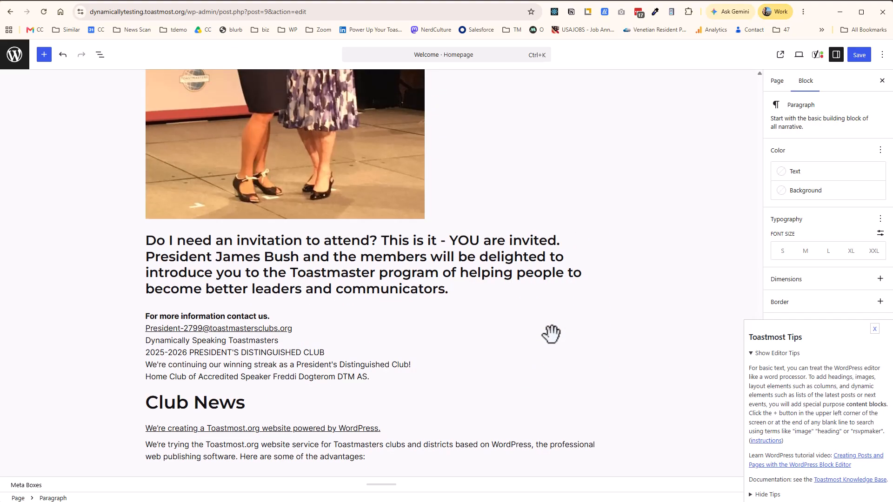
scroll(552, 334, up, 5)
click(330, 300)
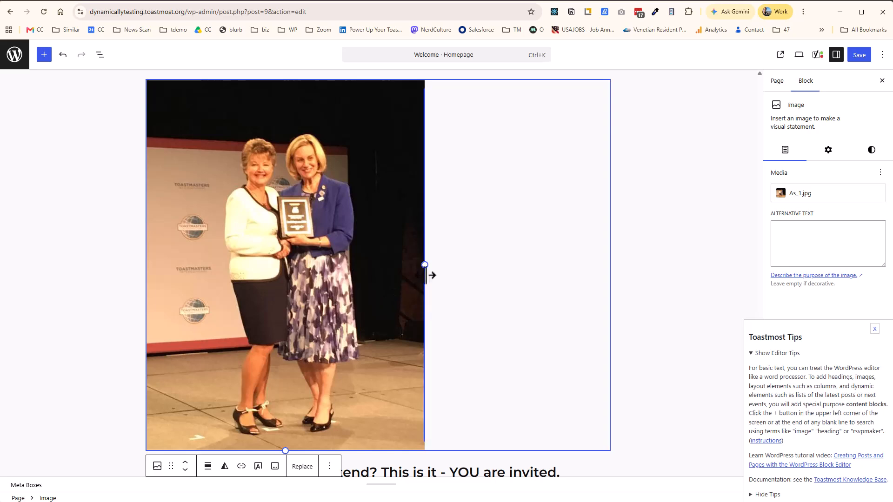
drag(426, 264, 330, 260)
scroll(369, 249, up, 3)
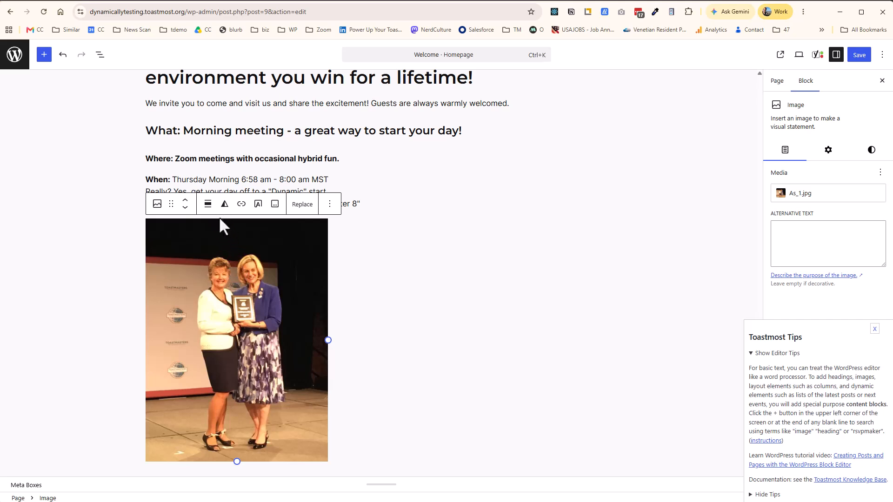
click(208, 204)
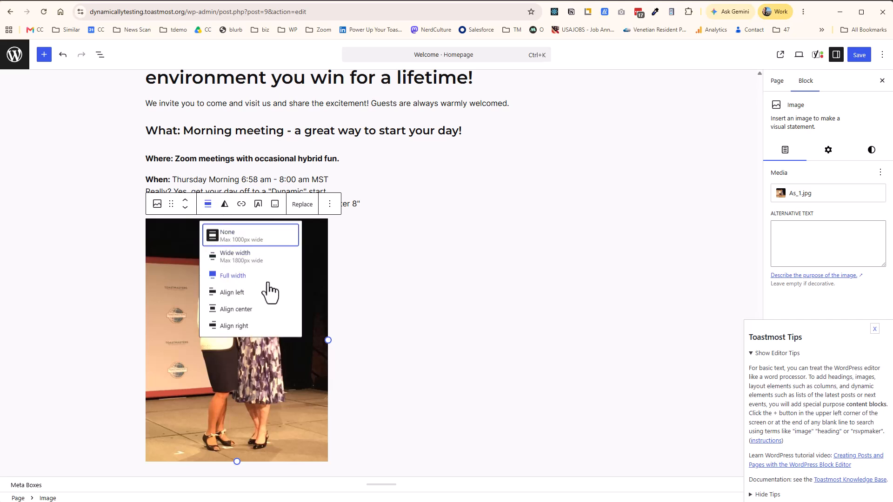
click(246, 309)
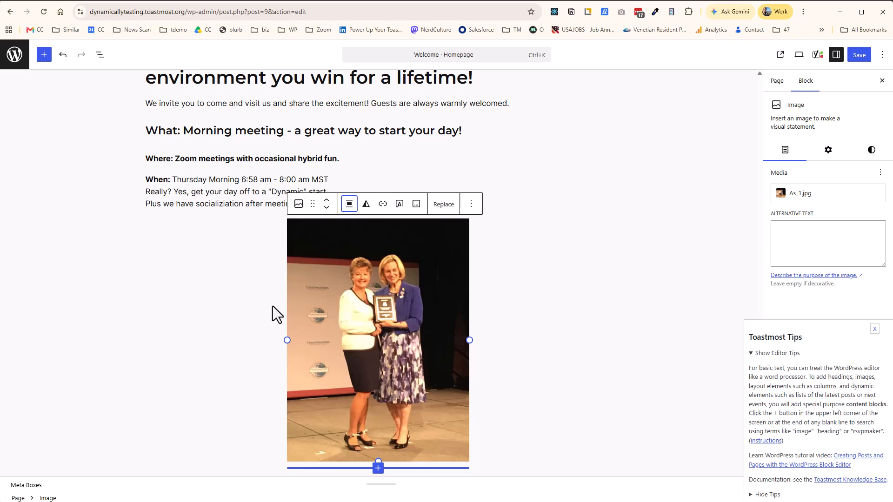
Step: Examine the content around the award photo and its available image settings and style options
scroll(485, 304, up, 5)
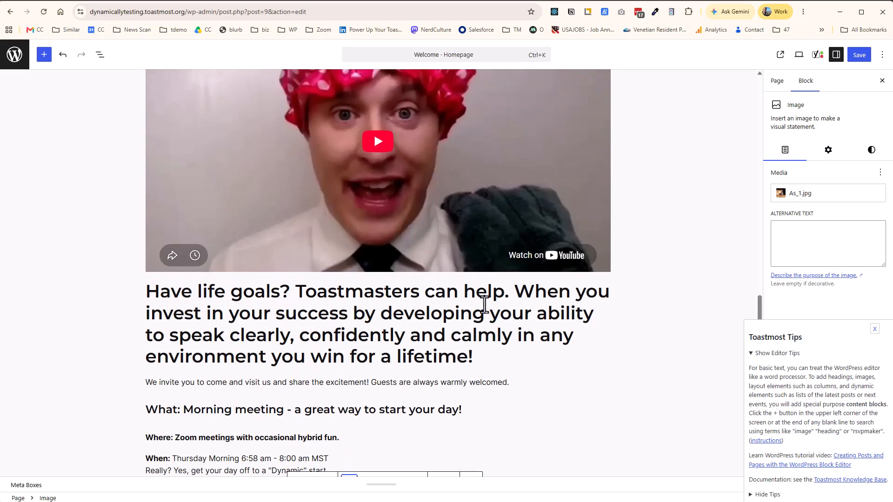
scroll(485, 304, up, 4)
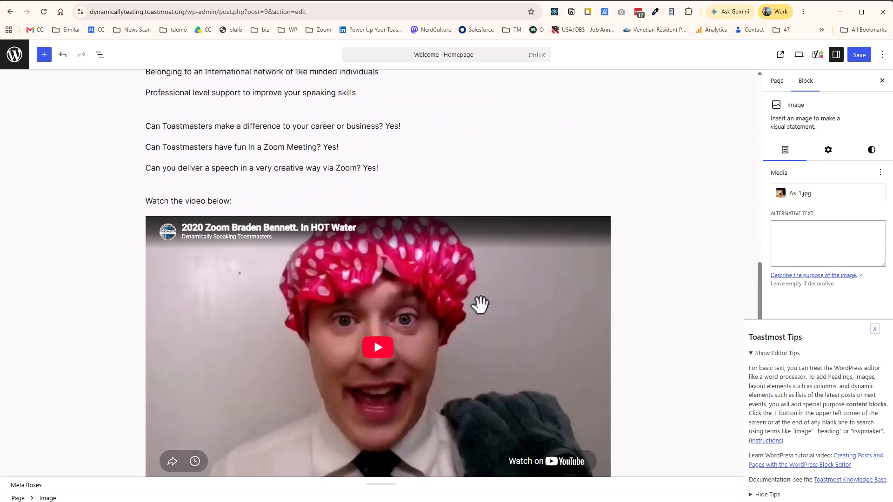
scroll(480, 305, down, 9)
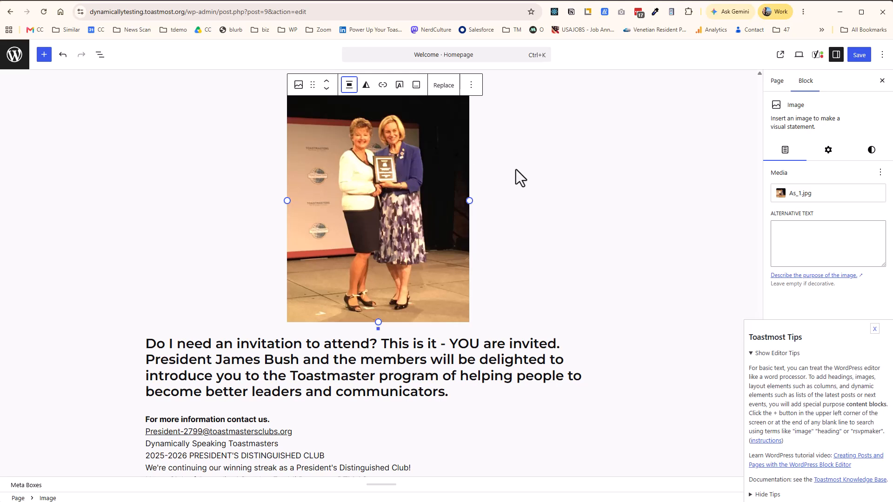
click(828, 150)
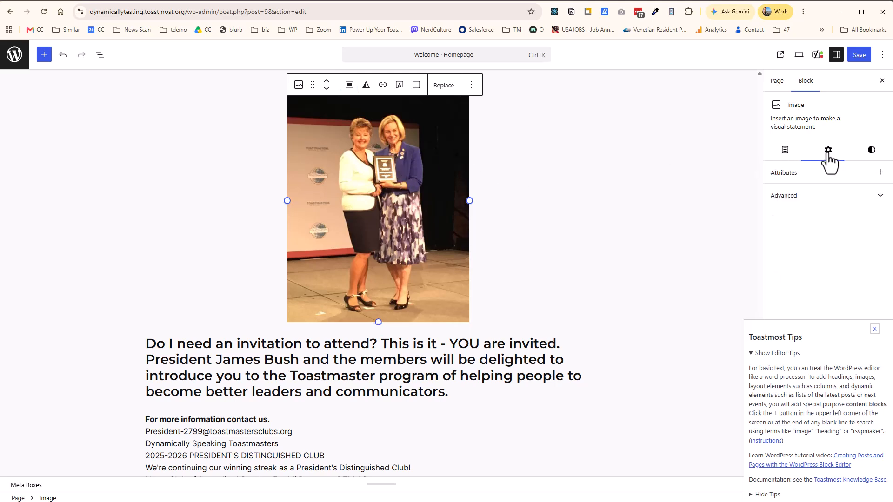
click(871, 151)
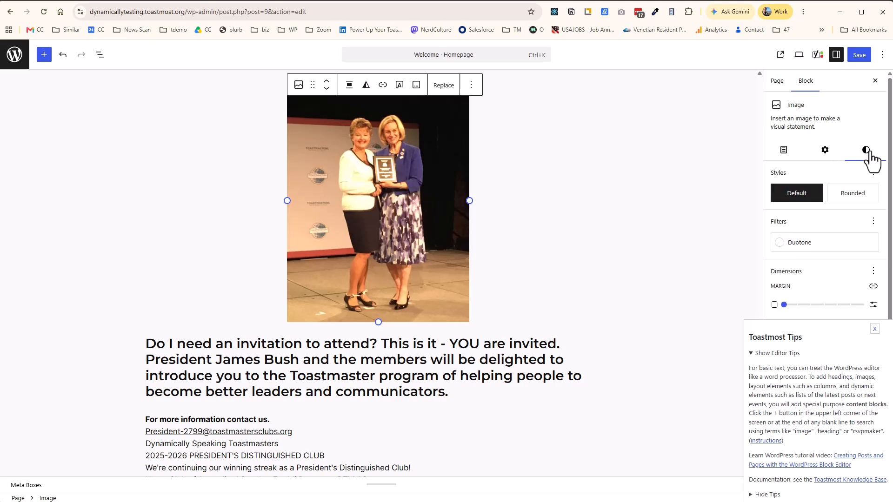
click(826, 154)
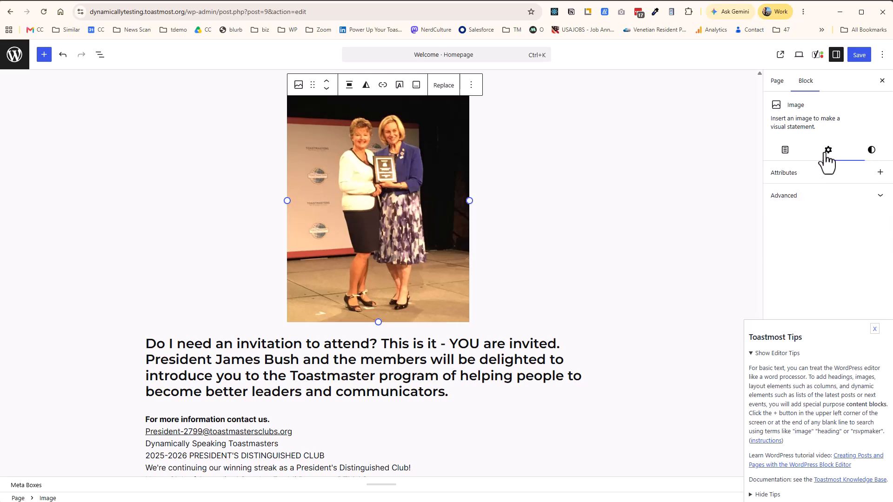
Step: Replace the award photo by uploading microphone-1209816_1280.jpg from the speaking-website-images folder
click(444, 88)
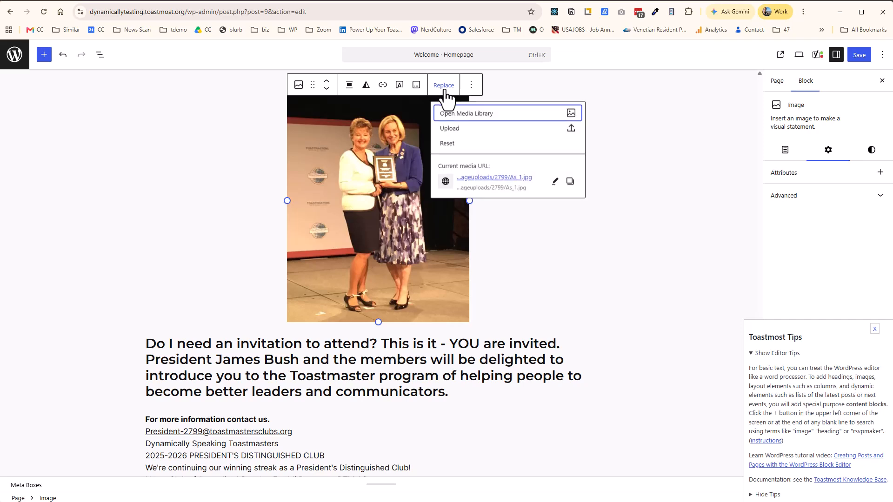
click(454, 132)
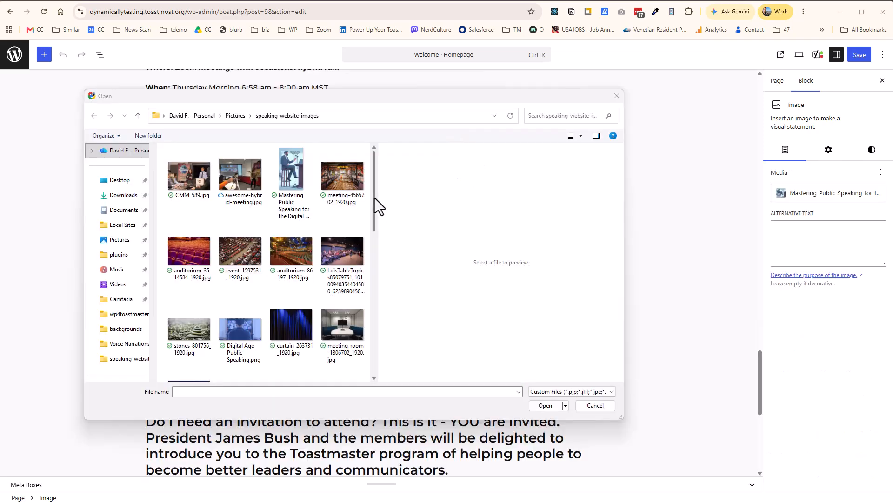
drag(375, 198, 394, 297)
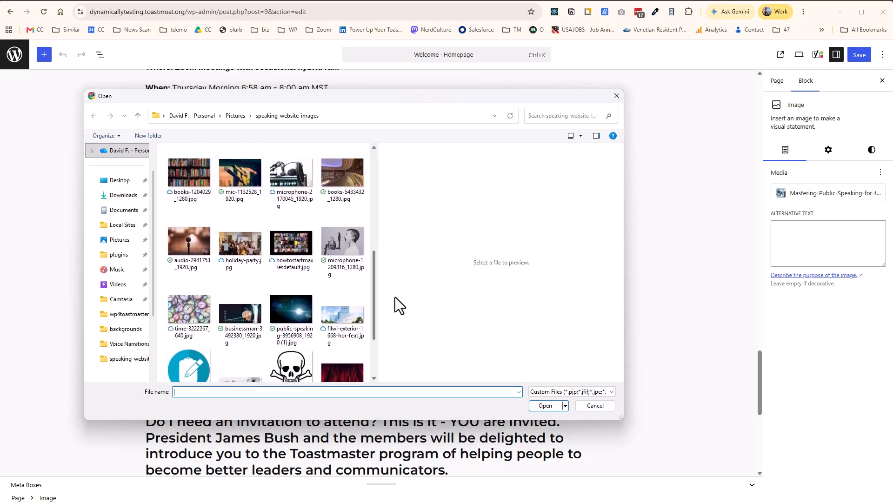
click(351, 258)
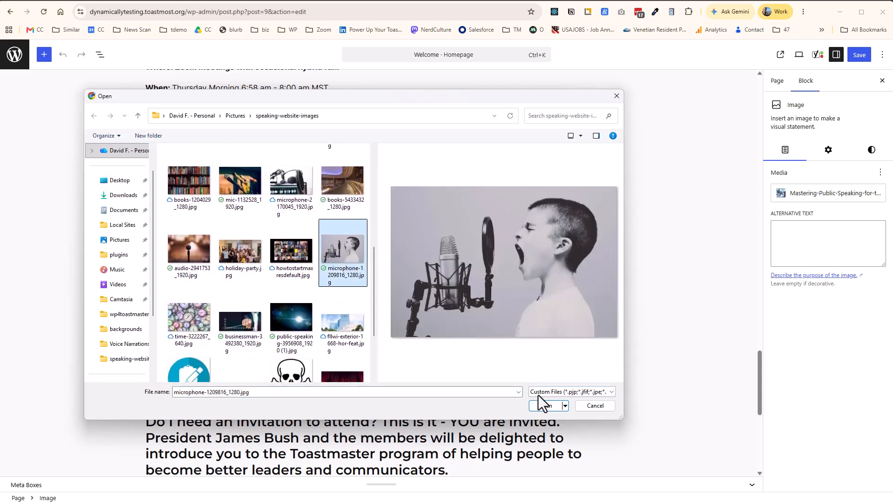
click(545, 406)
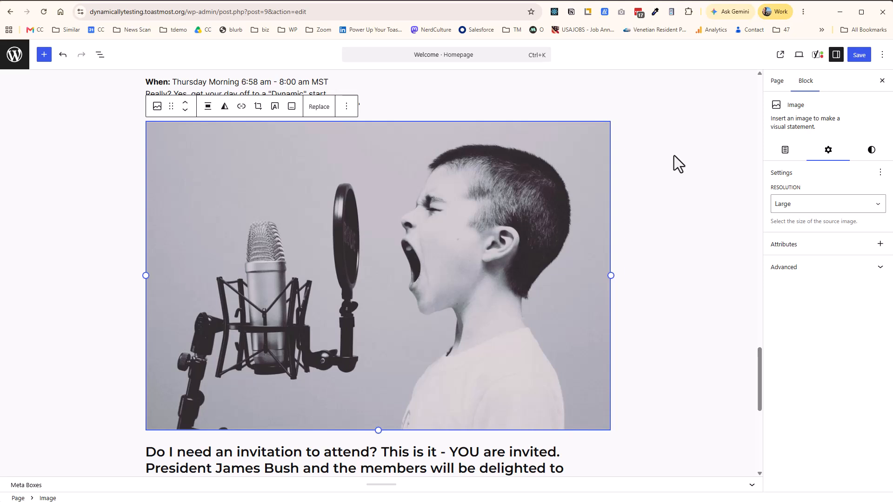
Step: Try the Medium, Full Size and Thumbnail resolutions on the microphone photo and return it to Large
click(826, 206)
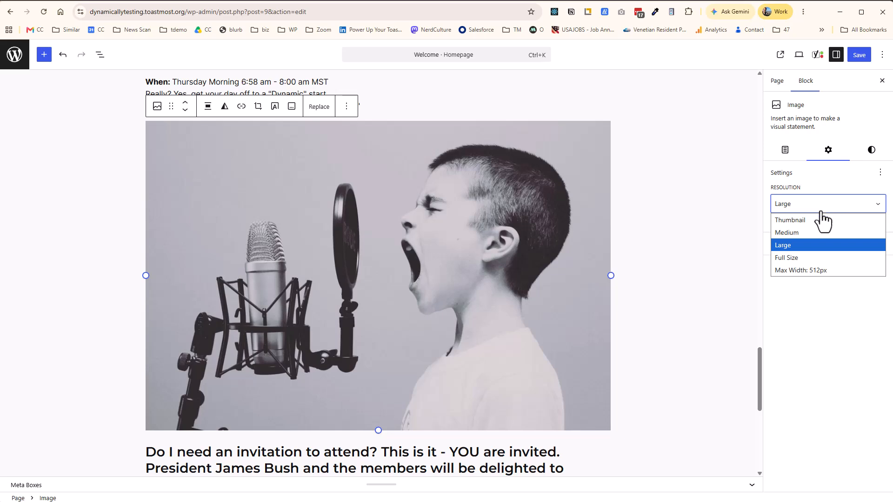
click(809, 233)
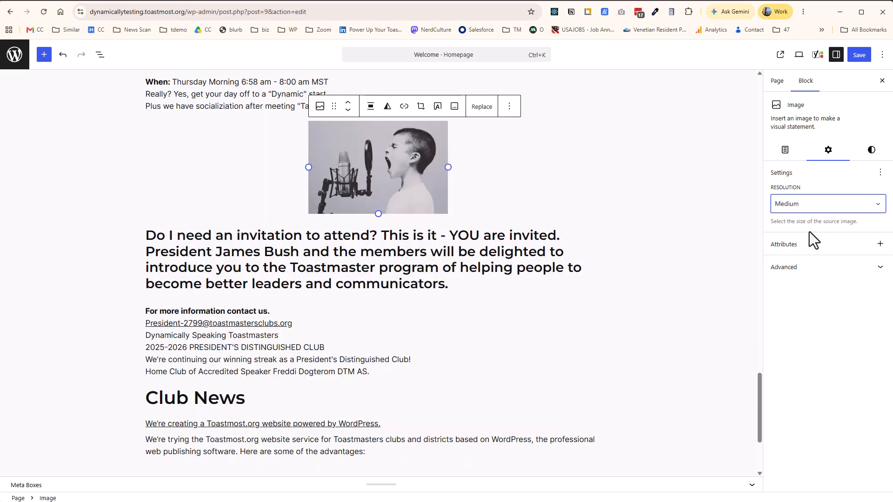
click(813, 209)
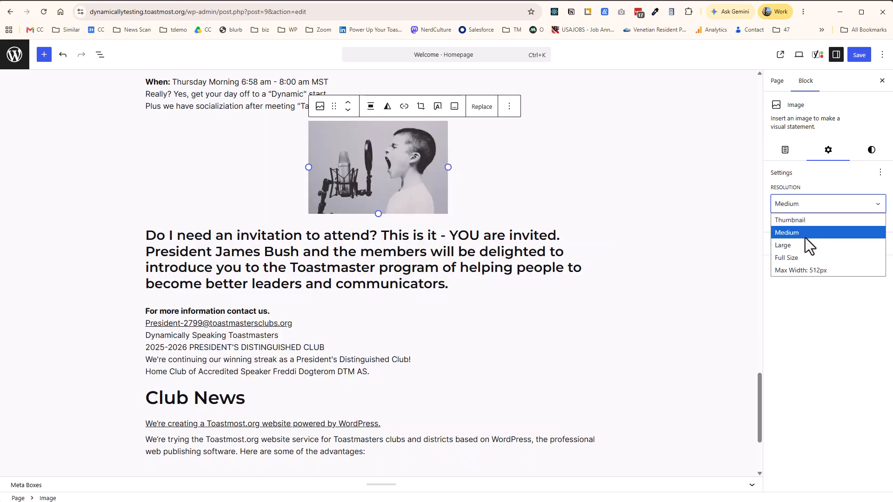
click(795, 257)
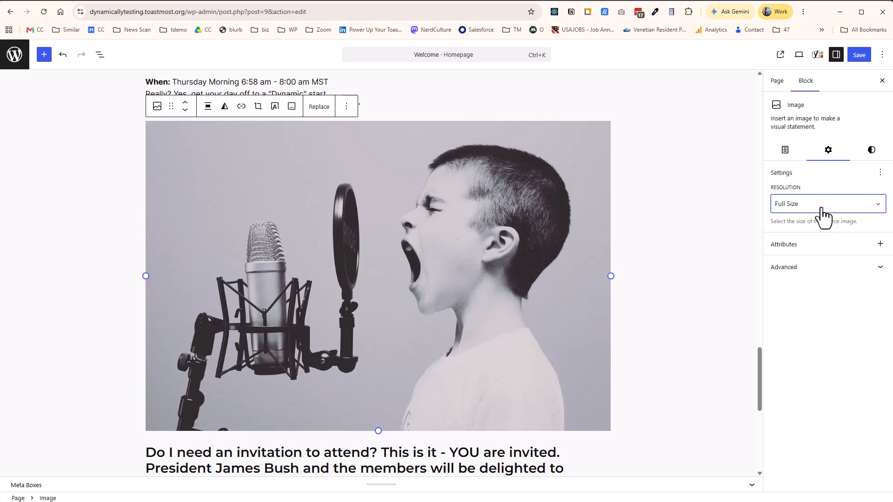
click(820, 210)
click(808, 245)
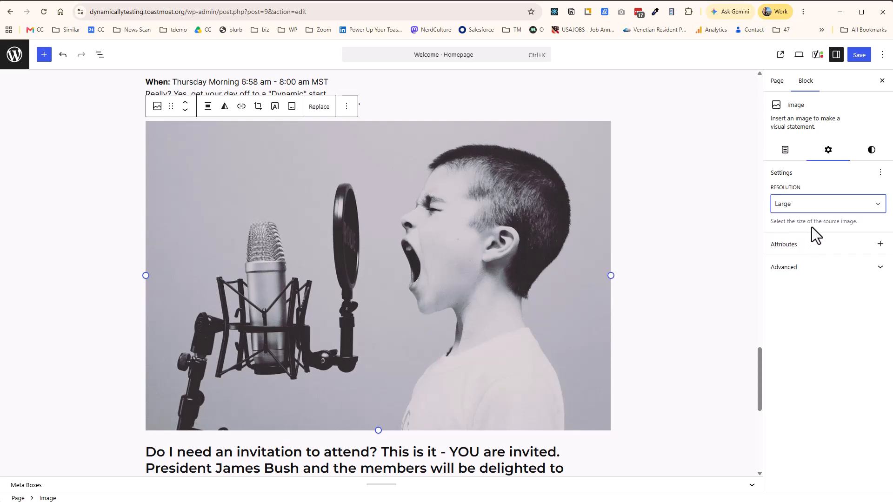
click(814, 213)
click(802, 233)
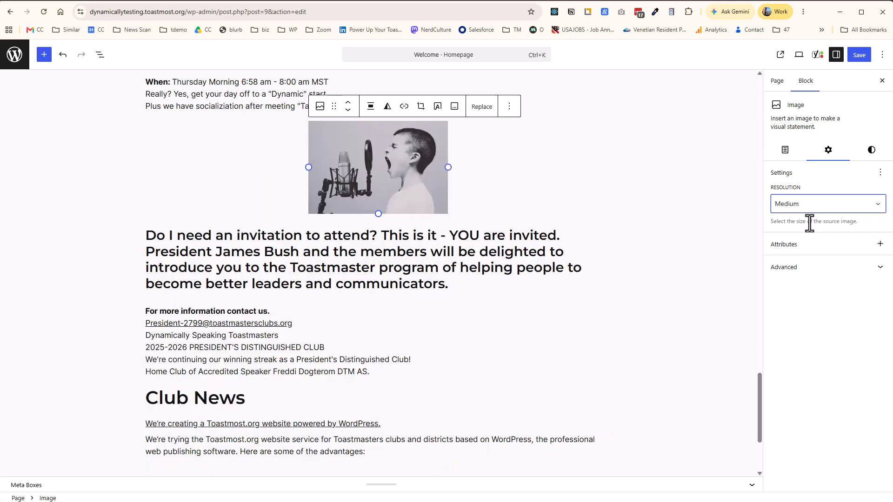
click(815, 215)
click(804, 221)
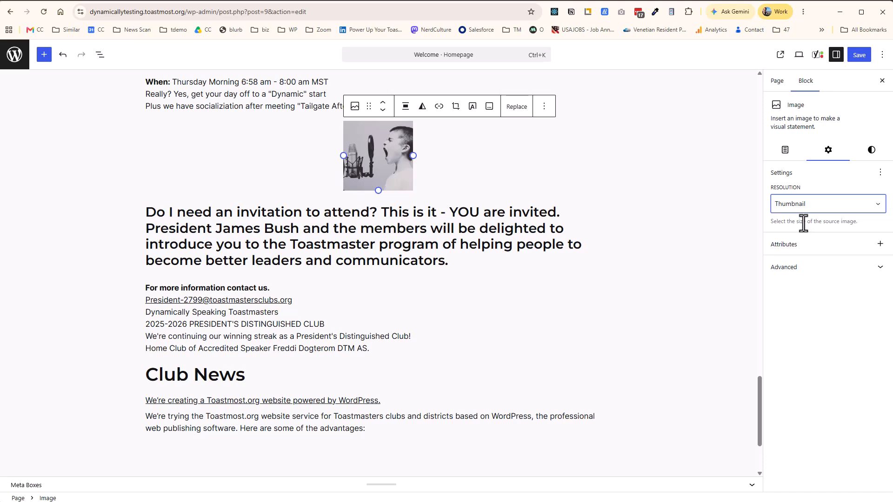
click(813, 213)
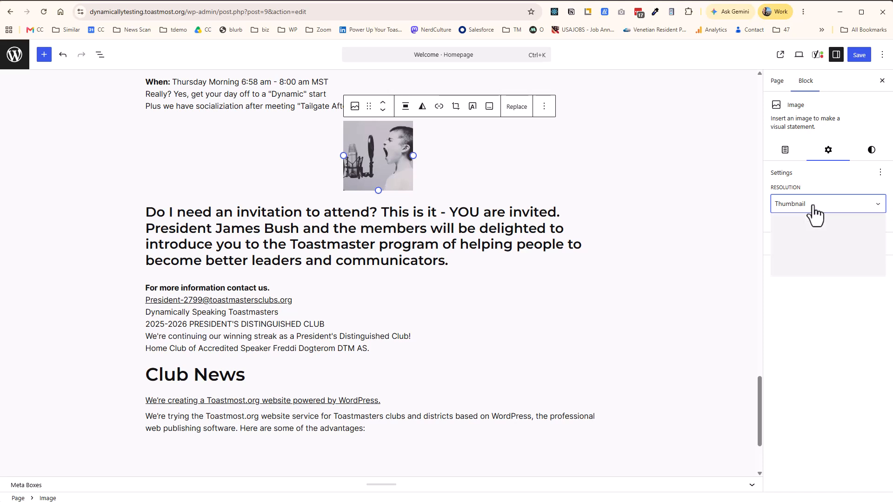
click(800, 245)
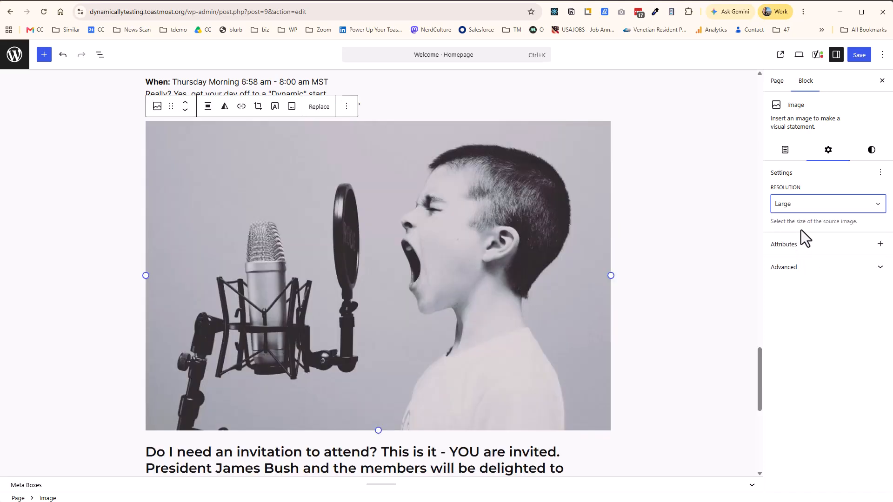
Step: Apply the Rounded style to the microphone photo
click(871, 154)
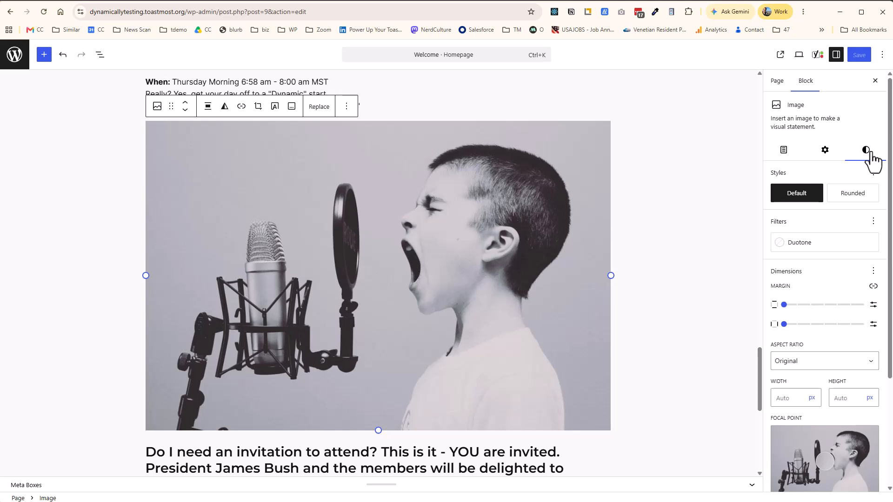
click(858, 195)
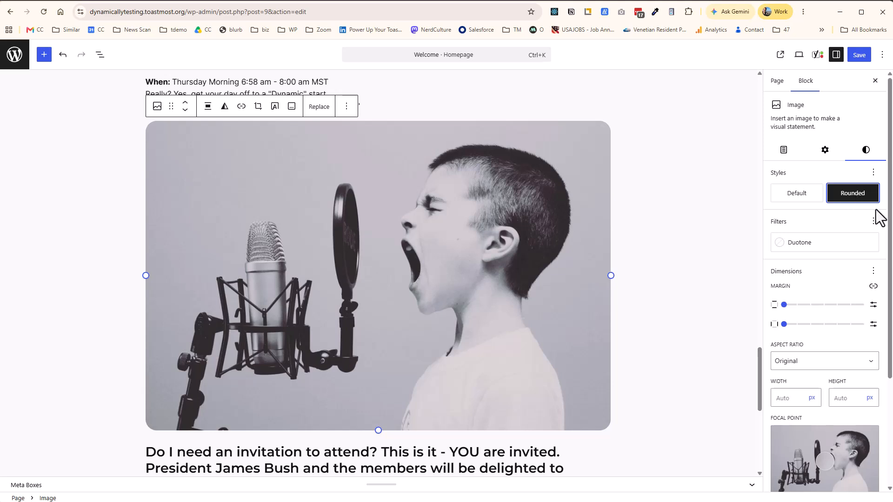
Step: Try the Portrait - 3:4 aspect ratio on the microphone photo and restore the Original ratio
scroll(866, 280, down, 2)
click(857, 293)
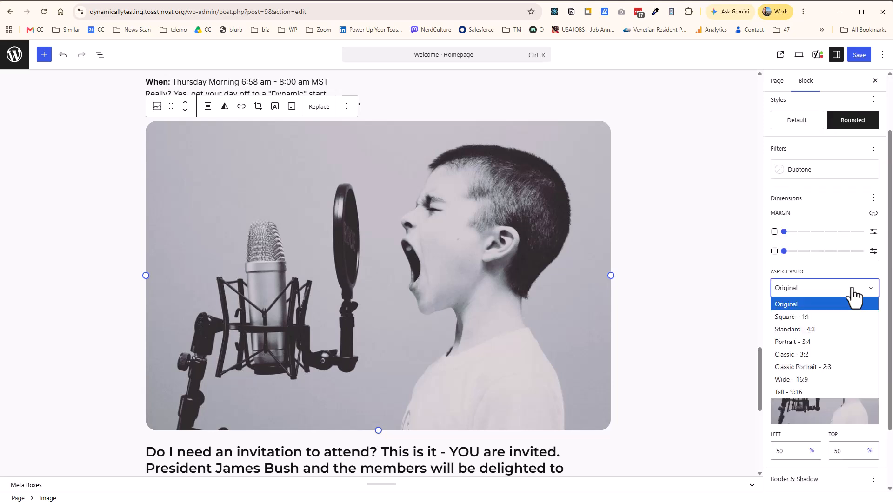
click(827, 342)
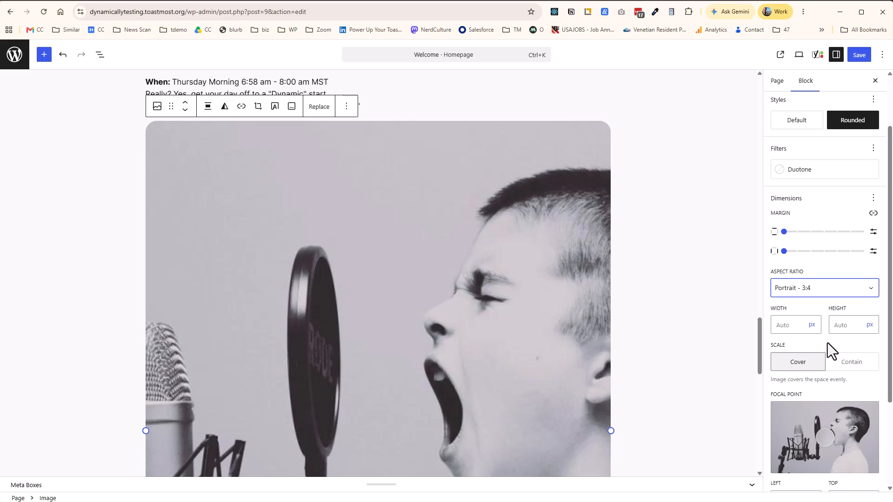
scroll(709, 304, down, 7)
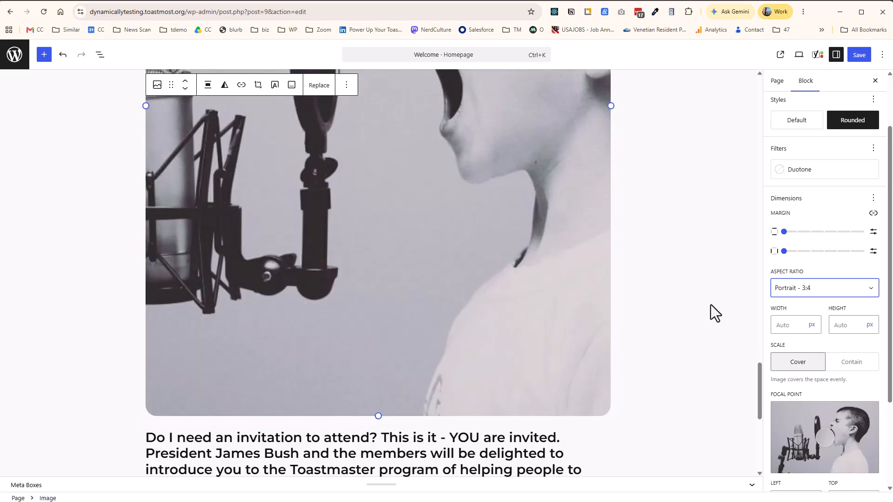
scroll(711, 305, up, 7)
click(814, 290)
click(812, 303)
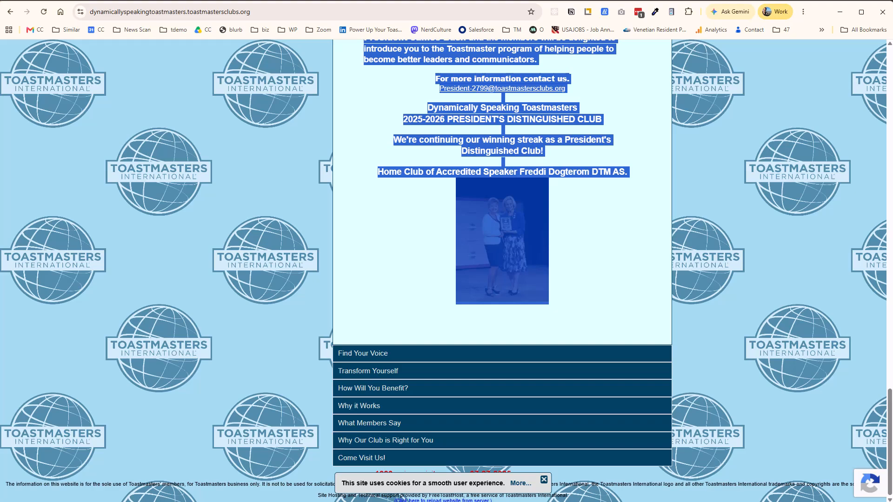
Step: Open the Meeting Fun! page on the club's FreeToastHost site and look over its content
scroll(95, 146, up, 15)
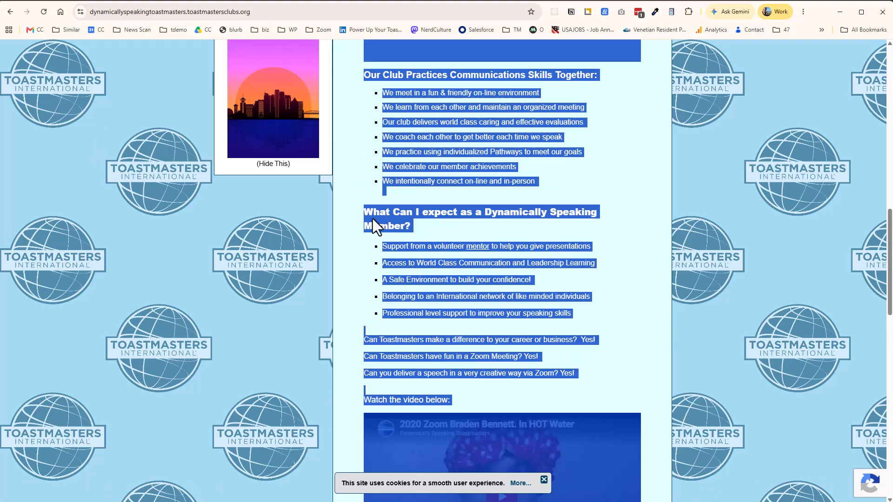
drag(889, 291, 873, 131)
click(803, 197)
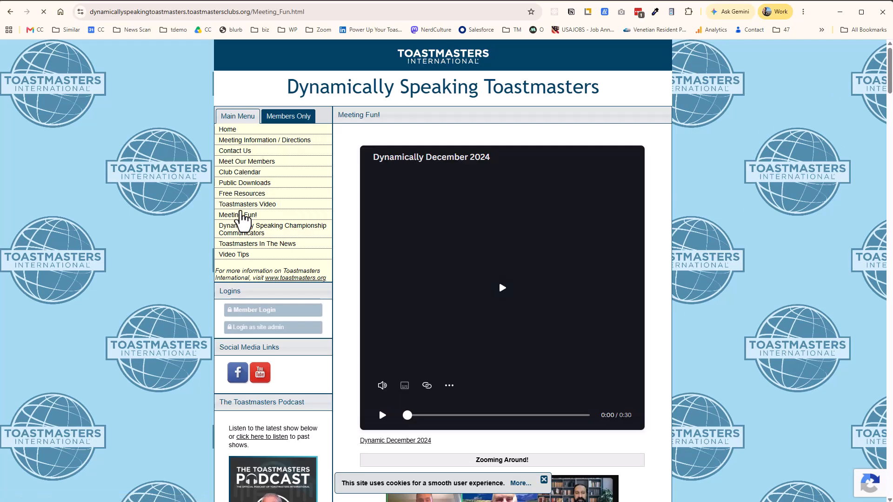
scroll(754, 233, down, 13)
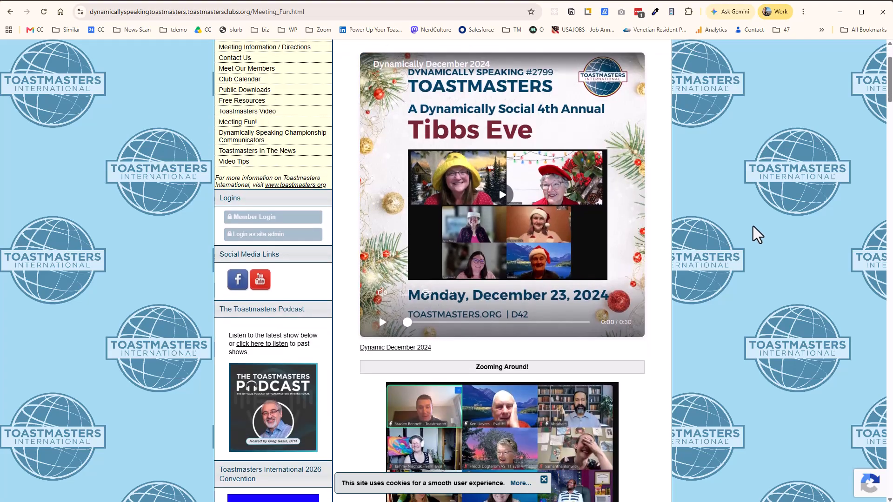
scroll(752, 227, down, 5)
scroll(750, 226, up, 18)
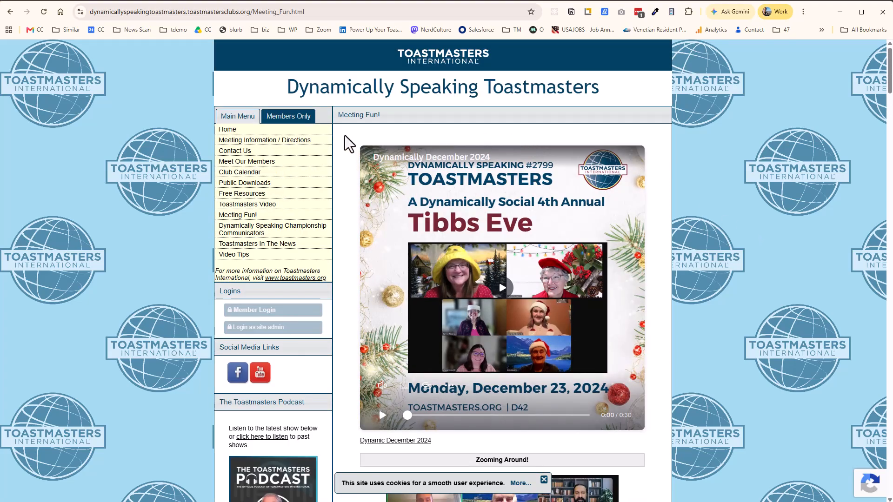
Step: Copy the Meeting Fun! page content and paste it into the FreeToastHost importer's text area on the Toastmost test site
drag(338, 115, 314, 339)
key(alt+Tab)
click(173, 350)
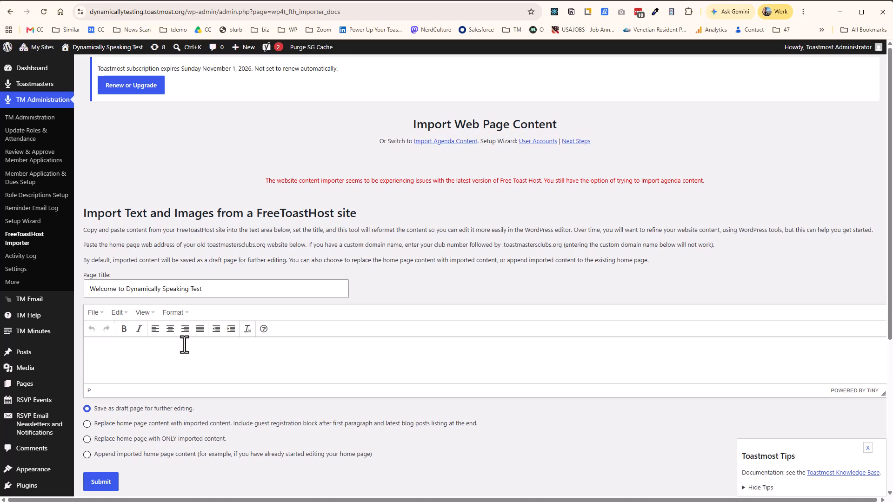
key(ctrl+v)
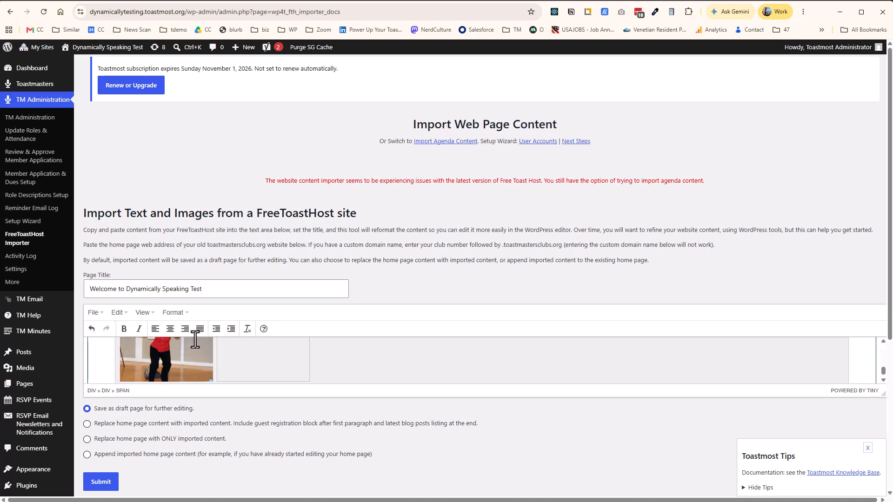
Step: Import the pasted content as a draft page titled "Meeting Fun!" and open that draft for editing
triple_click(232, 285)
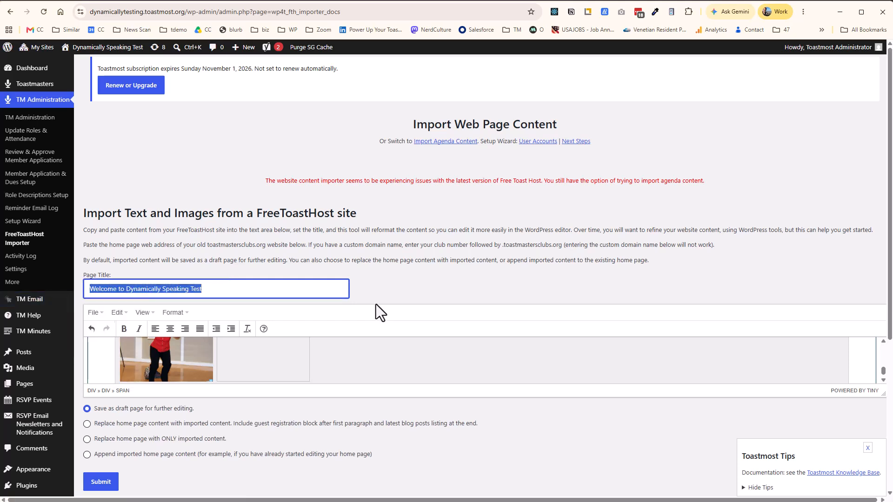
text(Meeting Fun!)
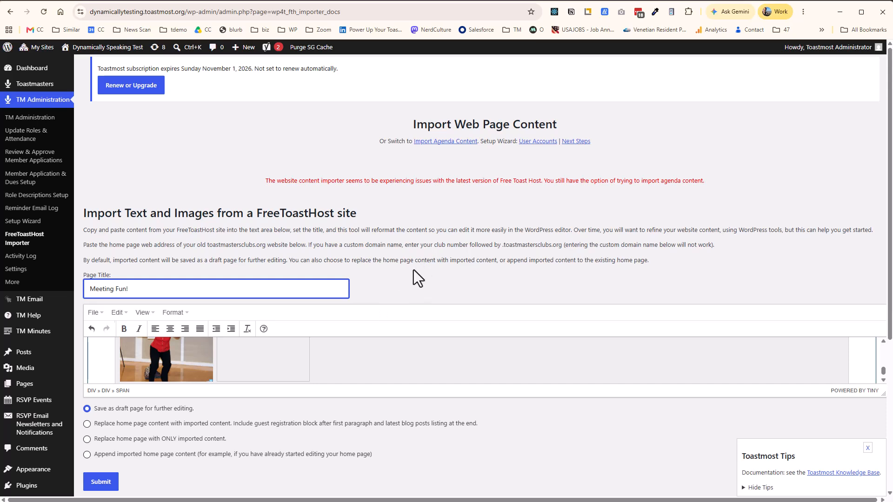
scroll(412, 274, down, 4)
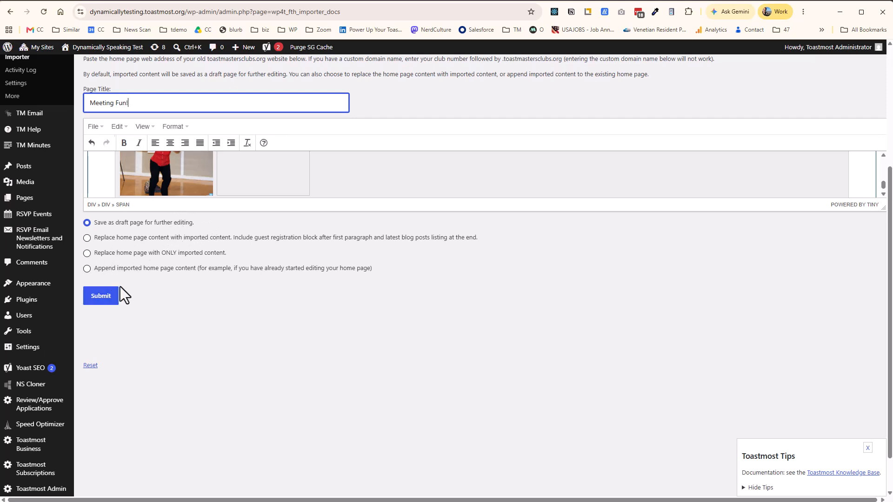
click(100, 300)
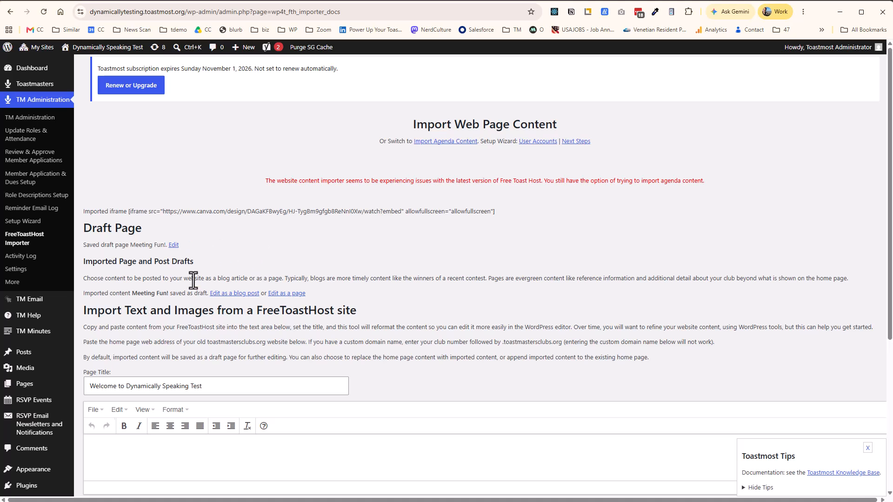
click(173, 246)
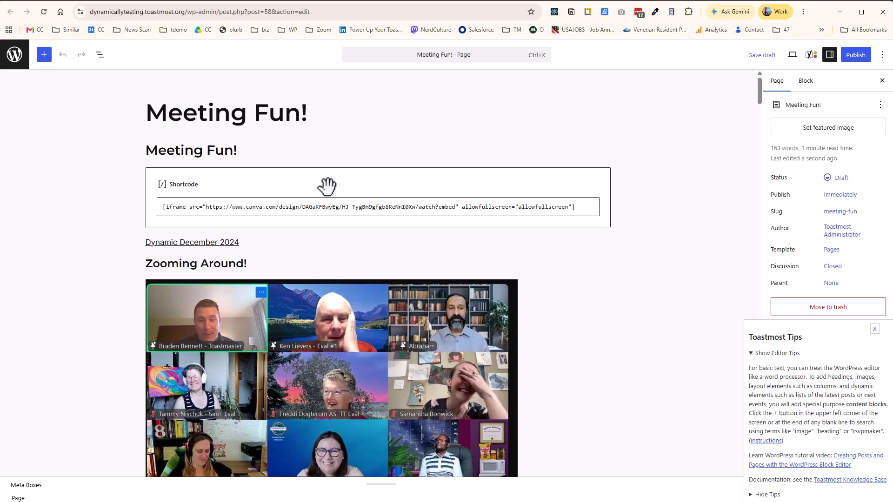
Step: Look through the imported headings and photos of the Meeting Fun! draft
scroll(325, 191, down, 15)
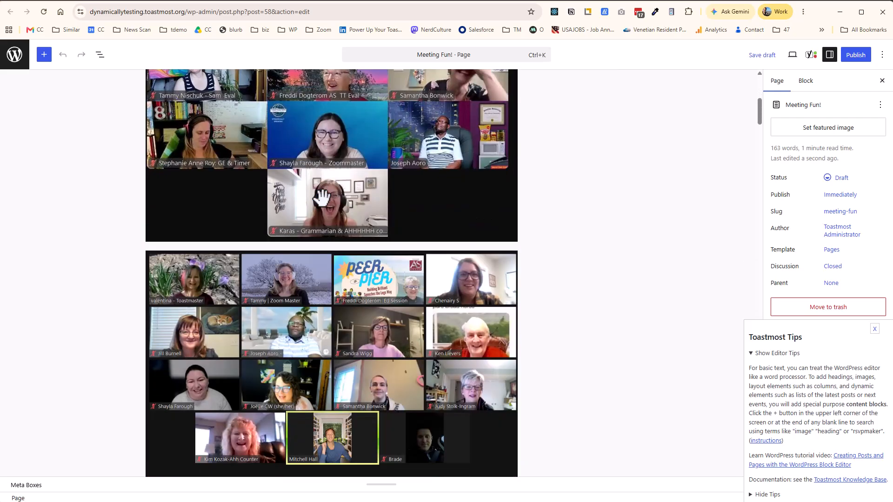
scroll(324, 200, down, 20)
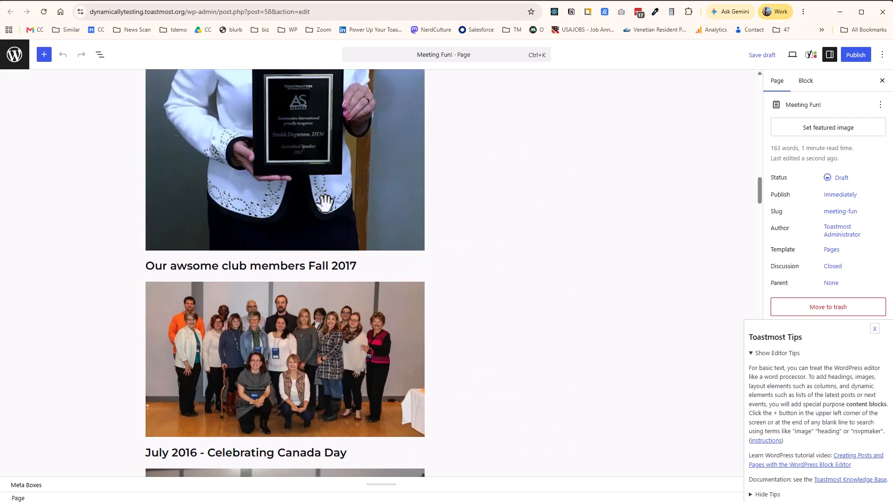
scroll(324, 204, down, 5)
scroll(325, 204, down, 2)
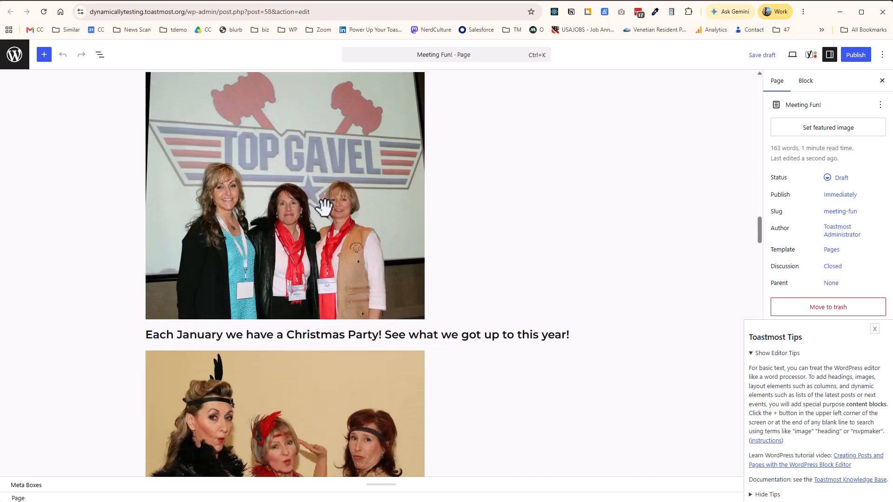
scroll(324, 206, up, 9)
scroll(324, 206, up, 10)
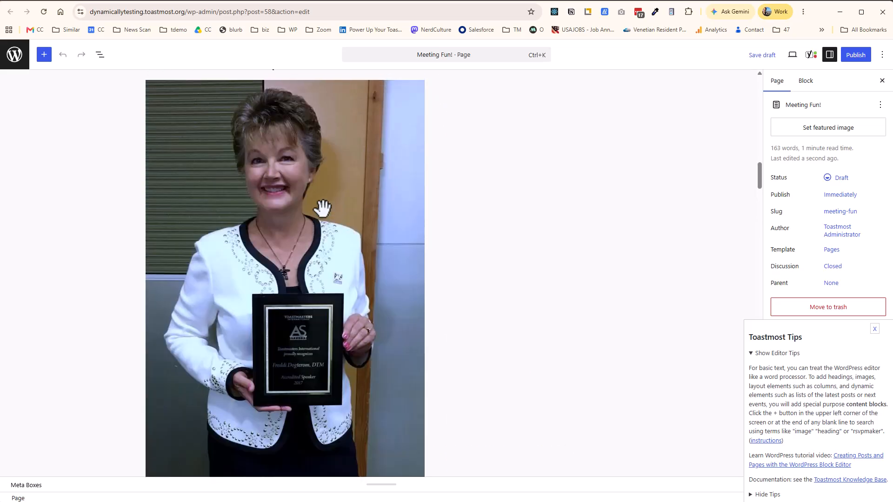
scroll(323, 208, up, 15)
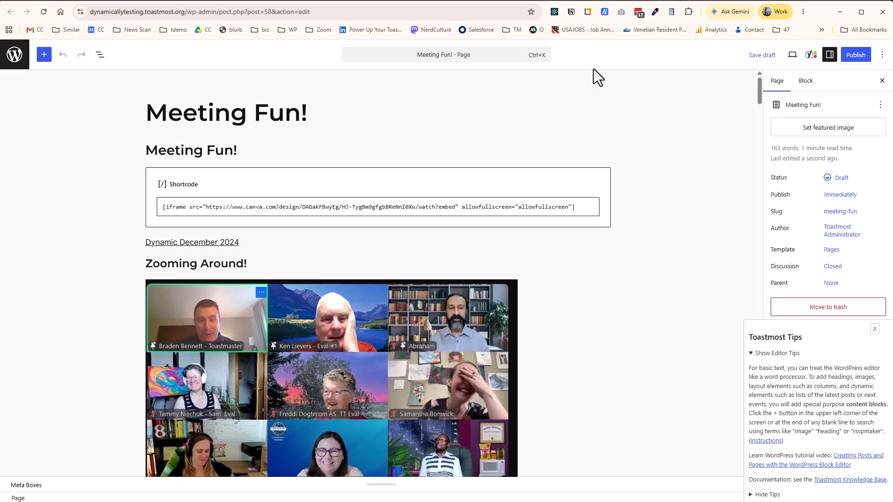
Step: Publish the Meeting Fun! page and view it on the live site
click(856, 56)
click(857, 56)
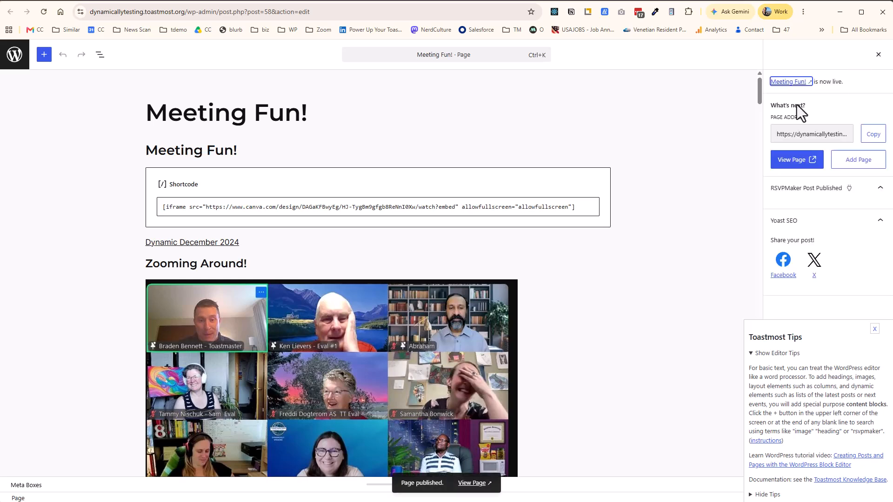
click(472, 484)
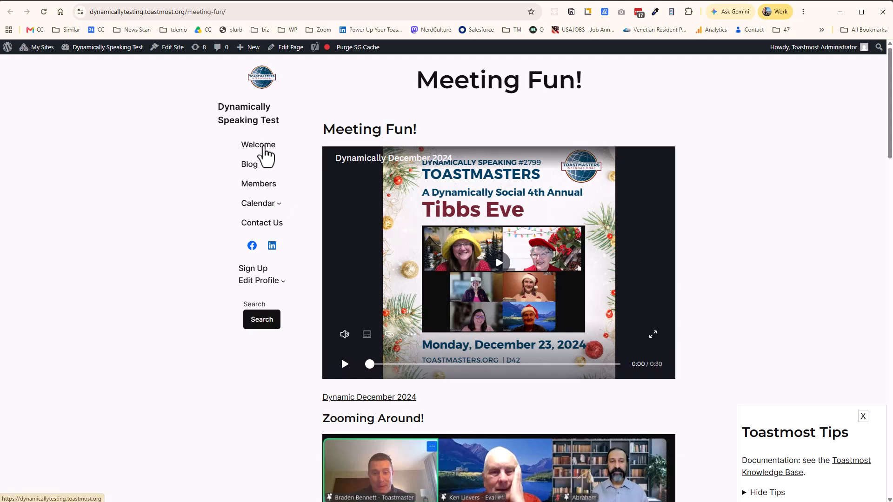
Step: On the Welcome page, convert the opening classic text to blocks and append "See examples of Fun Meetings!" to it
click(263, 149)
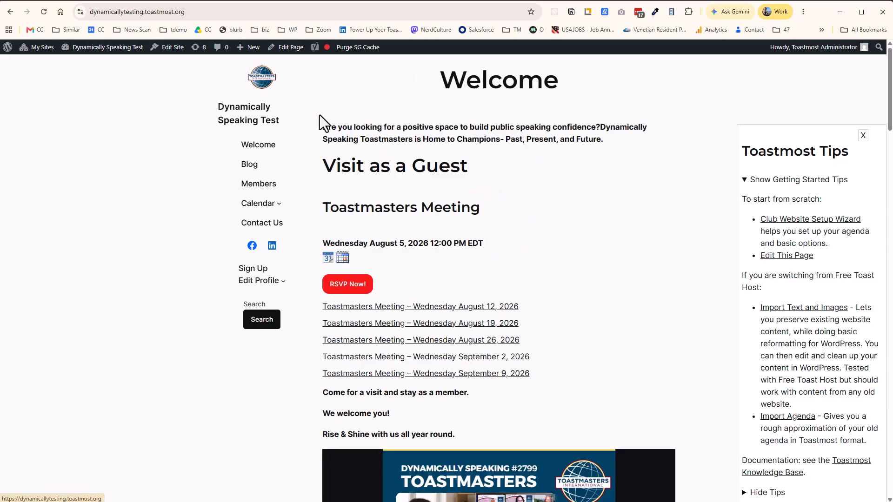
click(292, 49)
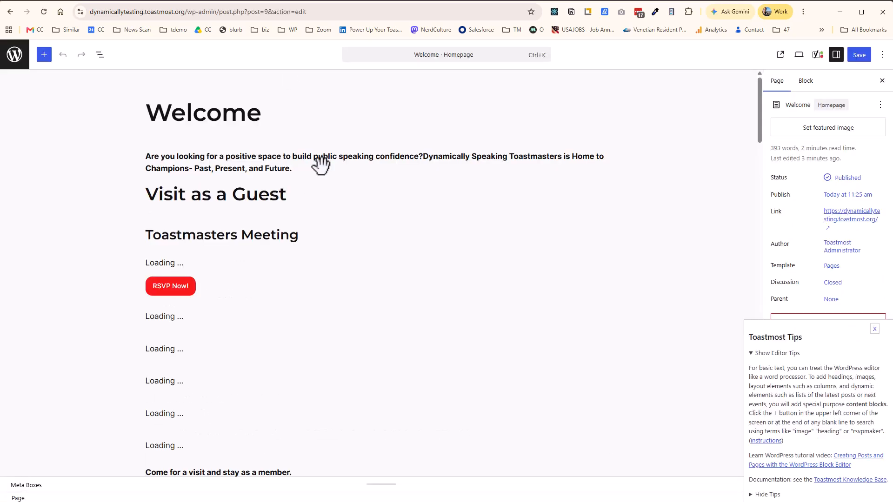
click(307, 168)
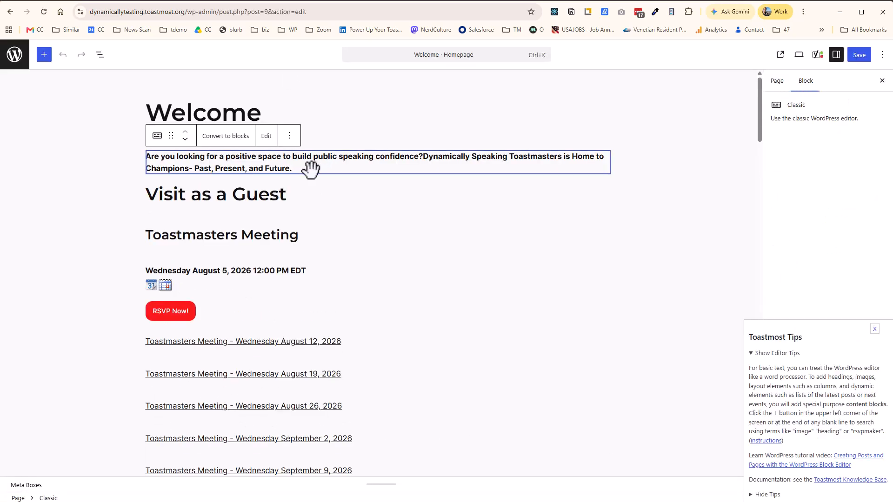
click(232, 136)
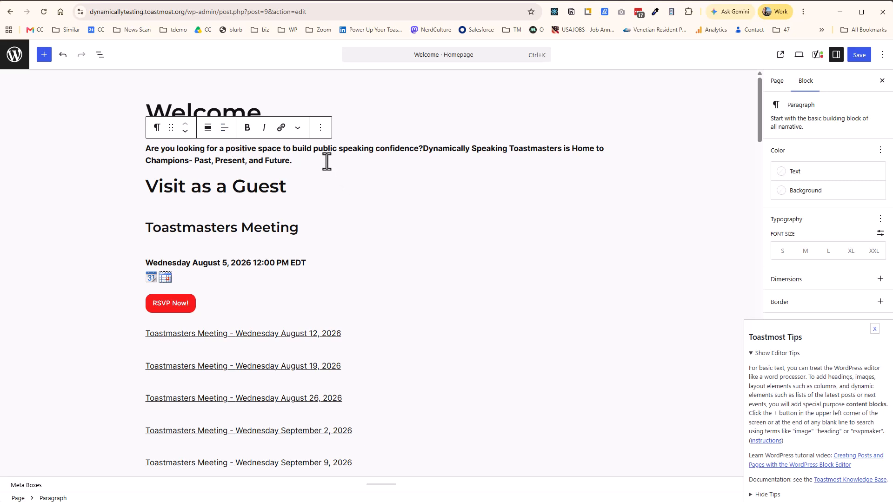
click(313, 159)
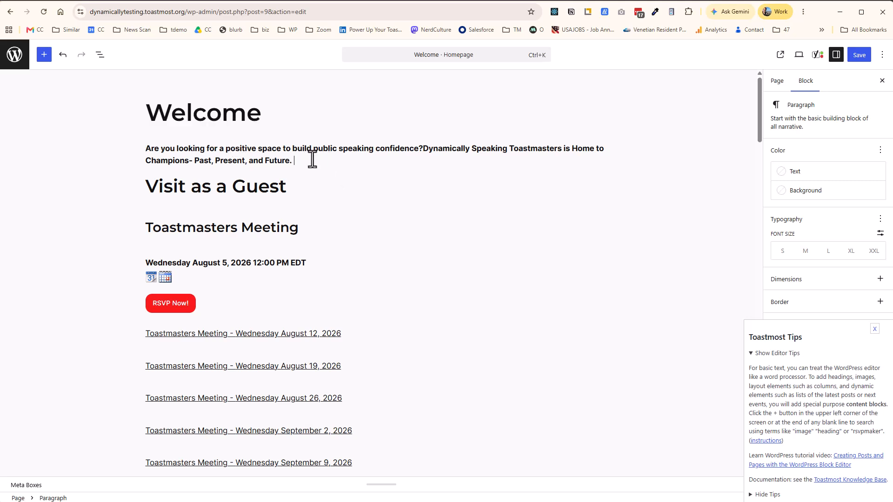
text(See examples of Fun Meetings.)
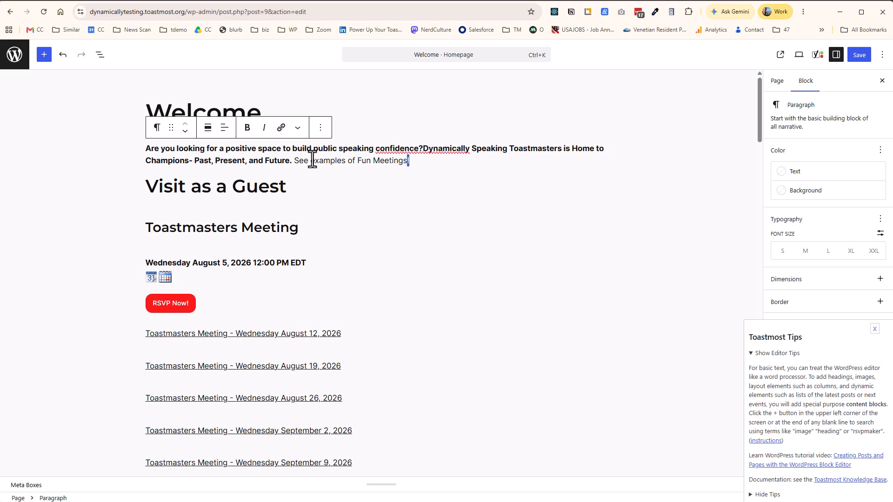
Step: Link the words "Fun Meetings!" in the opening paragraph to the Meeting Fun! page
key(shift+Left)
key(shift+Left)
key(shift+Left)
key(shift+Left)
key(shift+Left)
key(shift+Left)
key(shift+Left)
key(shift+Left)
key(shift+Left)
key(shift+Left)
key(shift+Left)
key(shift+Left)
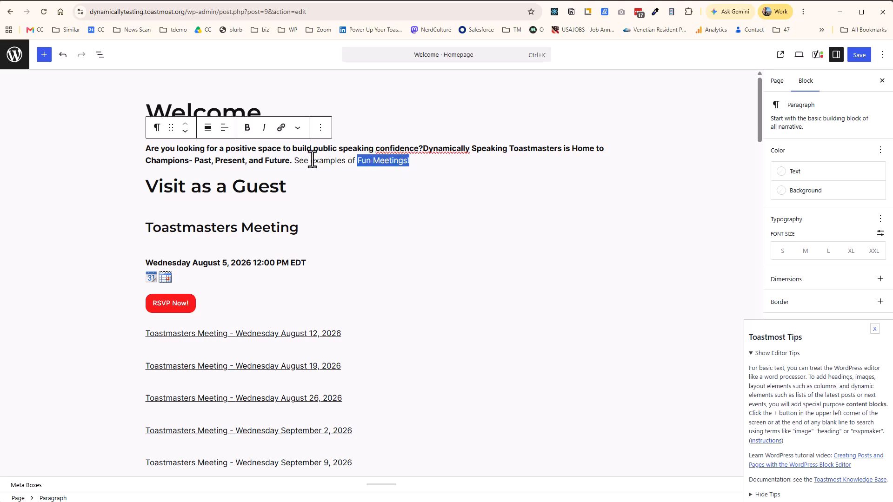
click(281, 127)
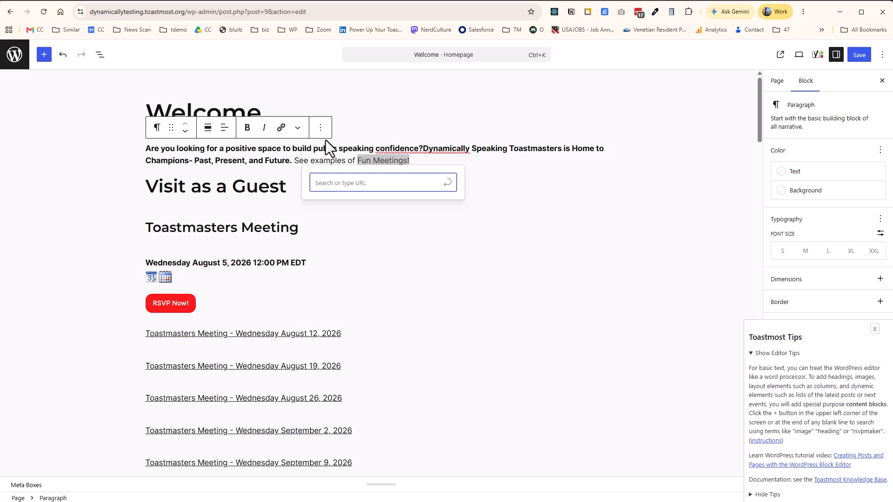
text(fun)
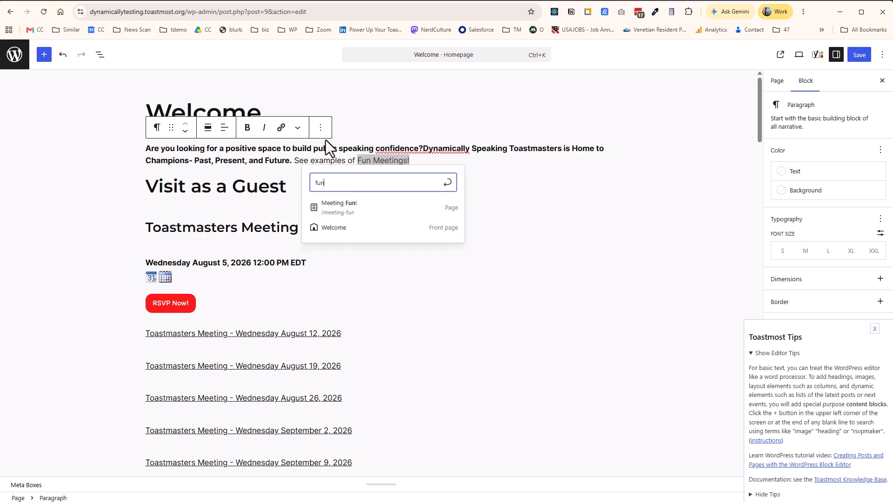
click(347, 213)
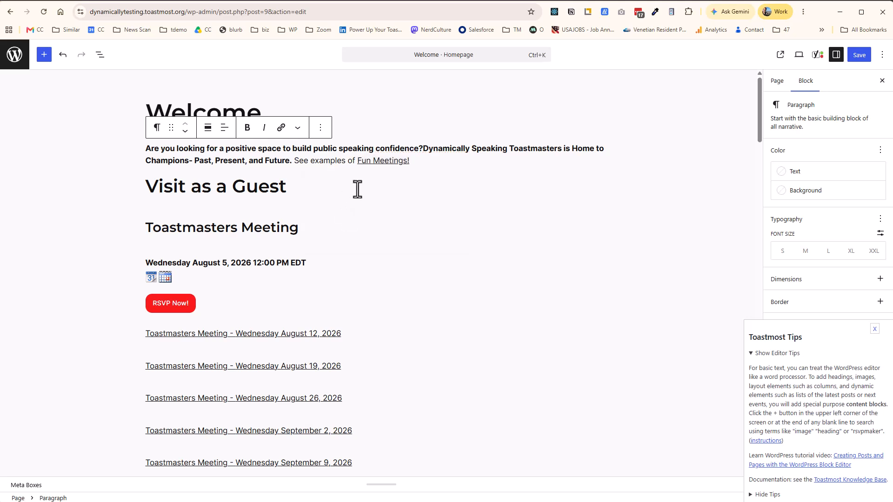
Step: Save the Welcome page and test its "Fun Meetings!" link on the live site
click(858, 56)
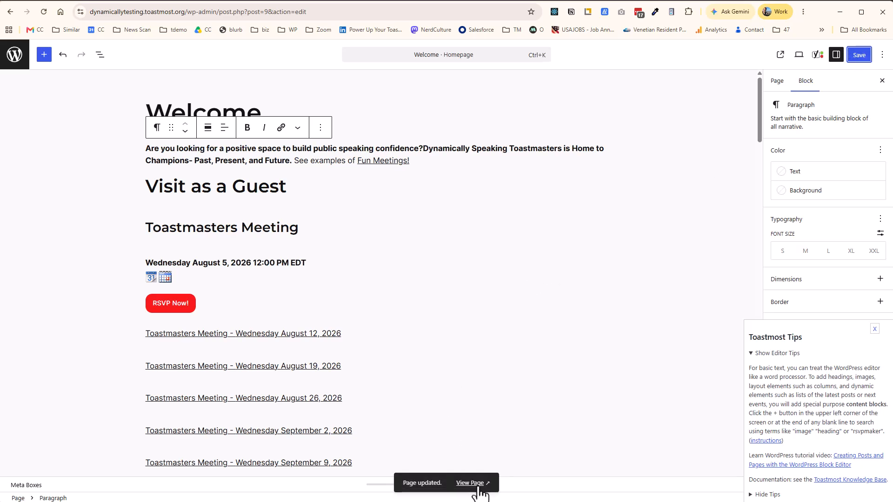
click(473, 484)
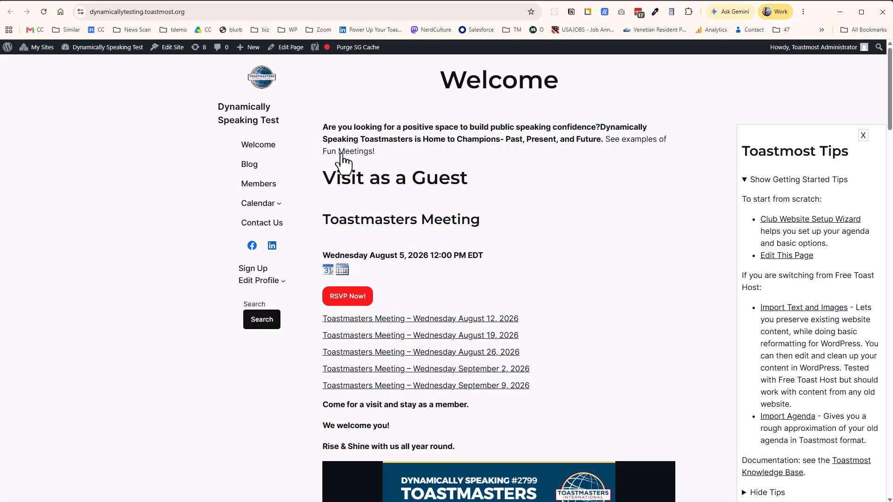
click(343, 153)
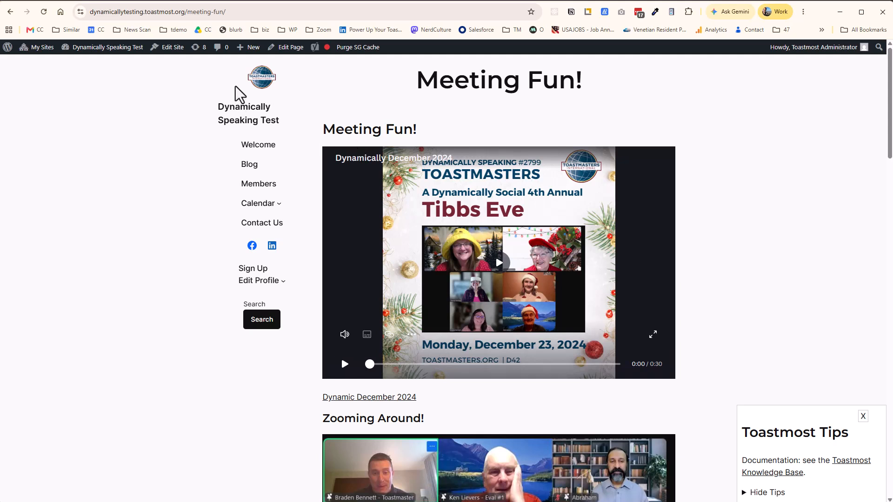
Step: Open the Pages template in the site editor and show the item list of the sidebar's navigation block
mouse_move(170, 59)
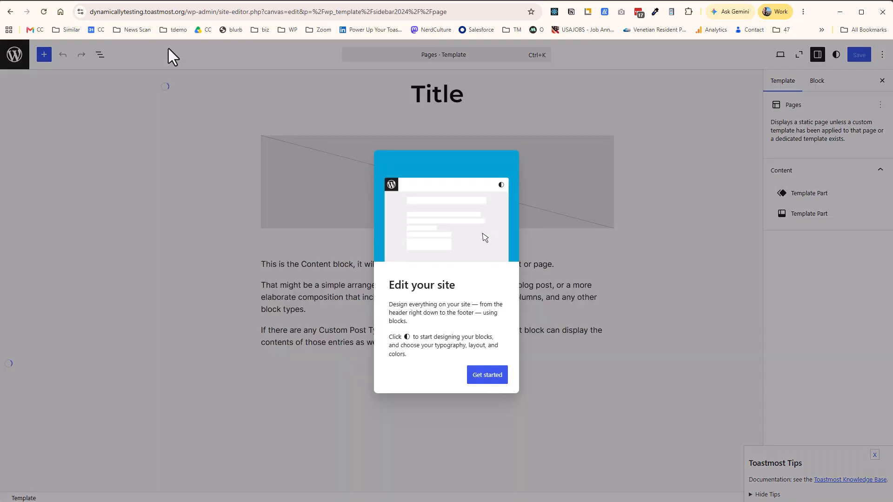
click(486, 375)
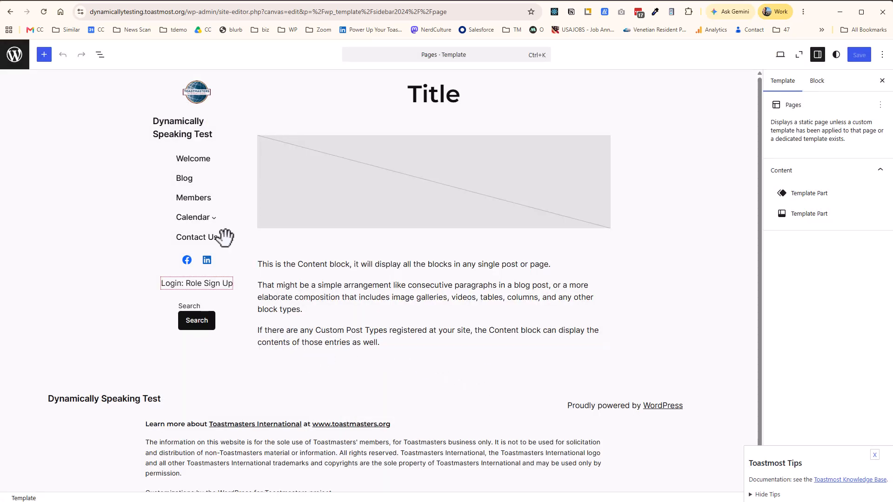
click(202, 177)
click(205, 172)
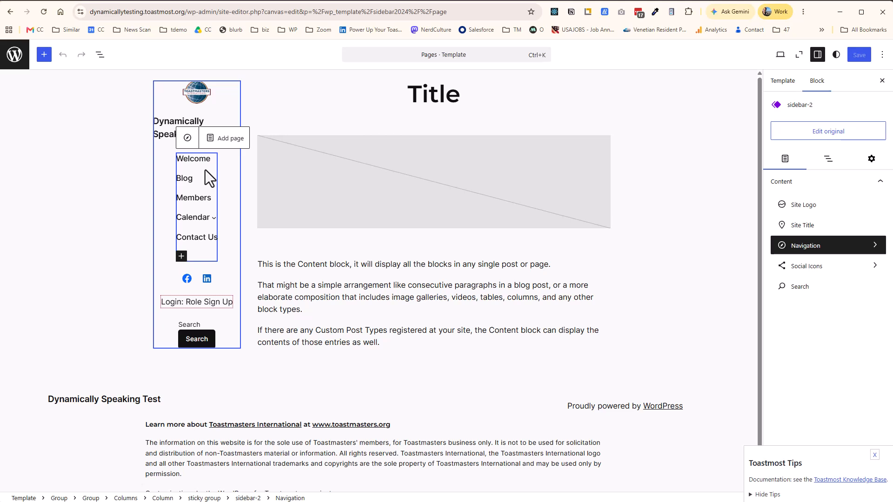
click(828, 248)
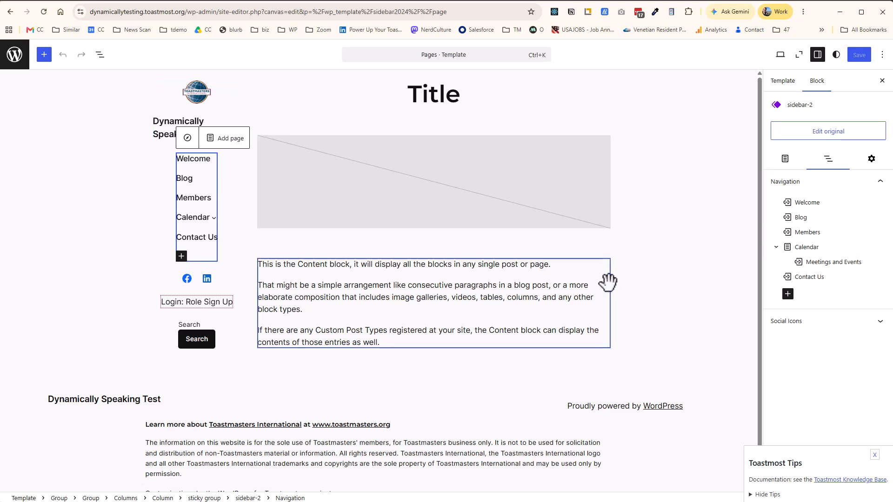
Step: Add the Meeting Fun! page to the sidebar navigation and place it between Members and Calendar
click(790, 295)
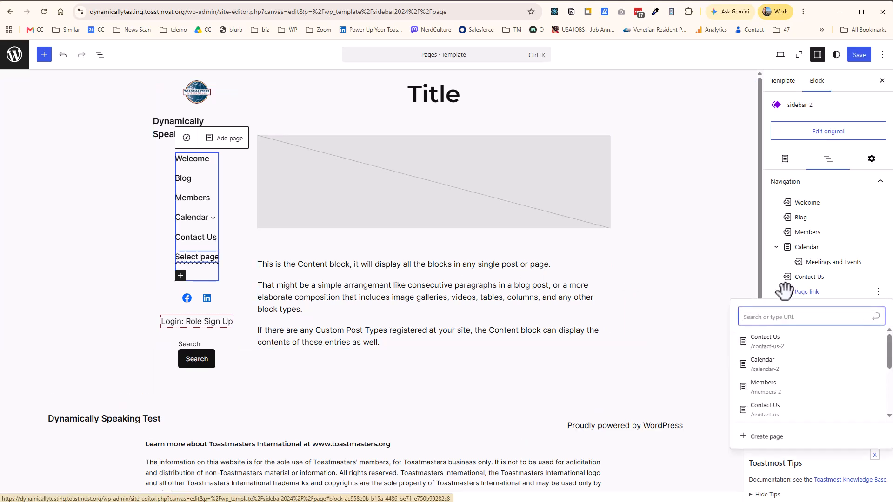
text(fun)
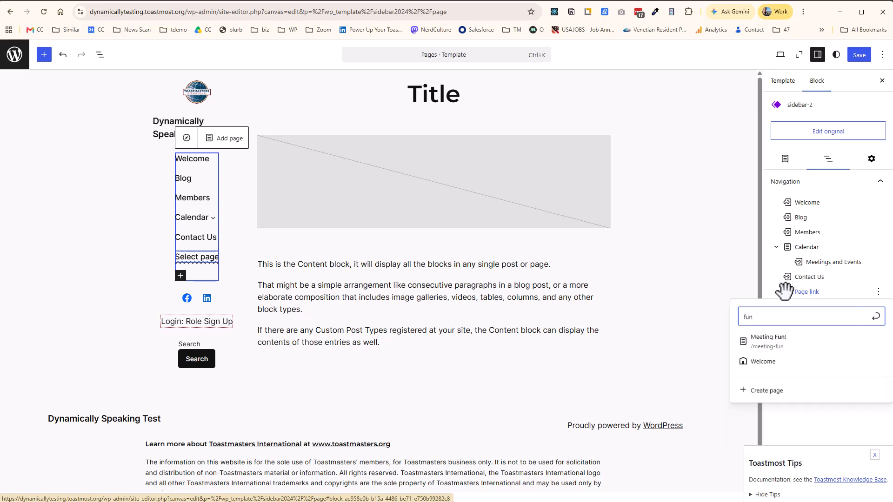
click(776, 343)
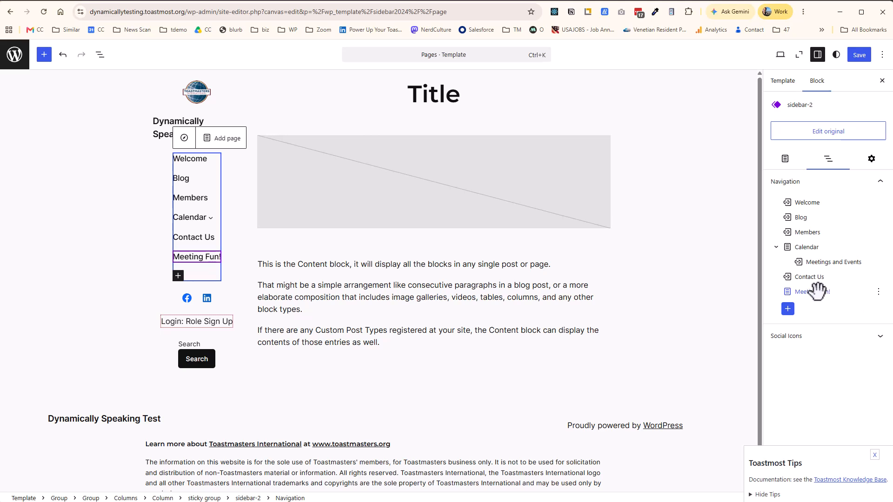
drag(817, 292, 811, 246)
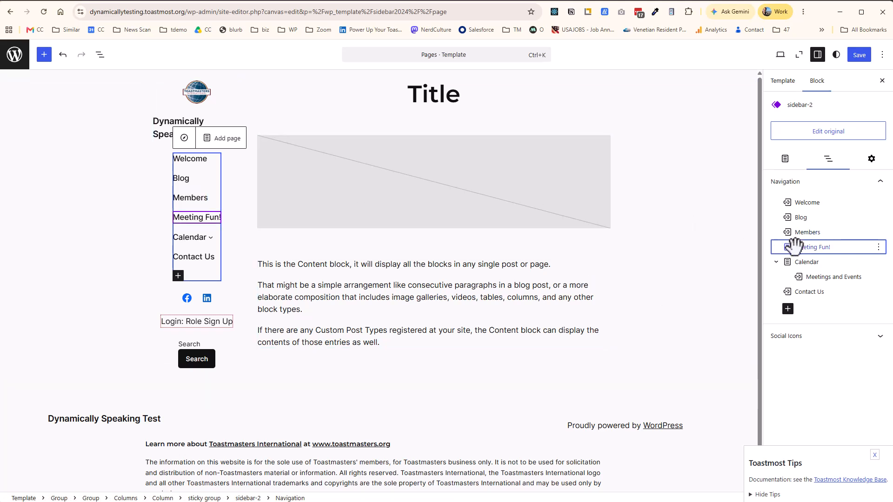
Step: Nest the Meeting Fun! link under Members as a submenu item and check the submenu in the template preview
drag(792, 246, 811, 246)
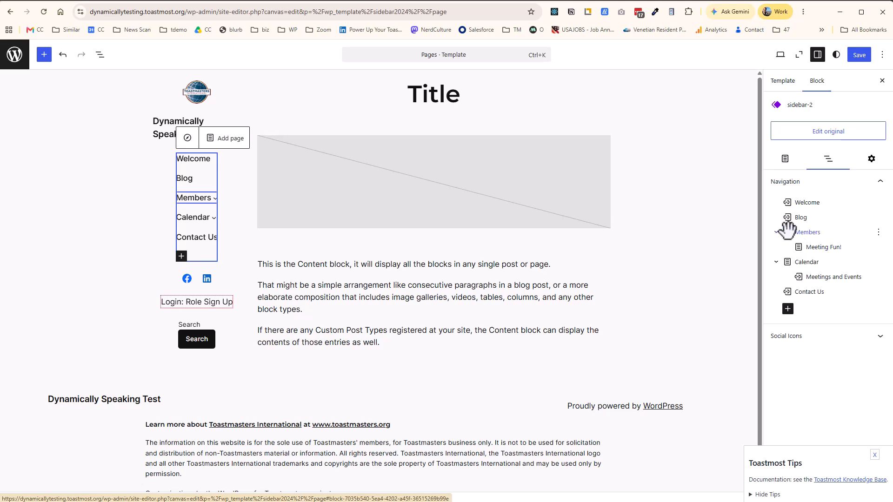
click(216, 197)
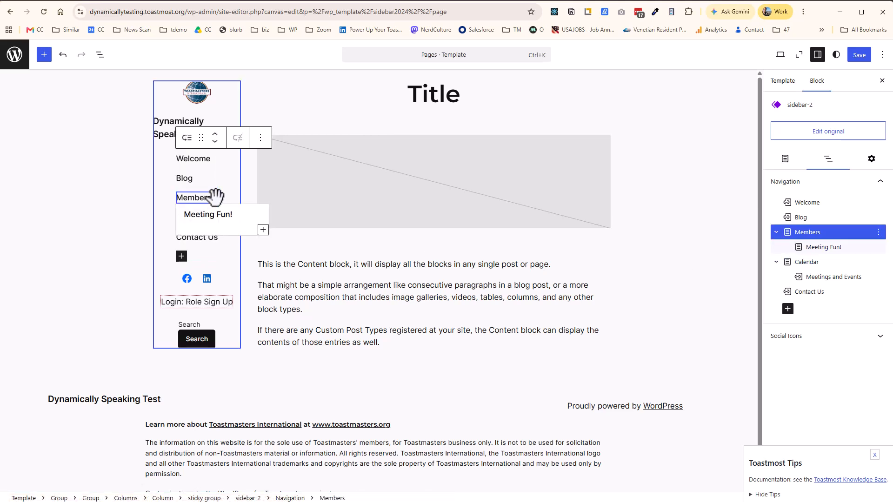
click(85, 210)
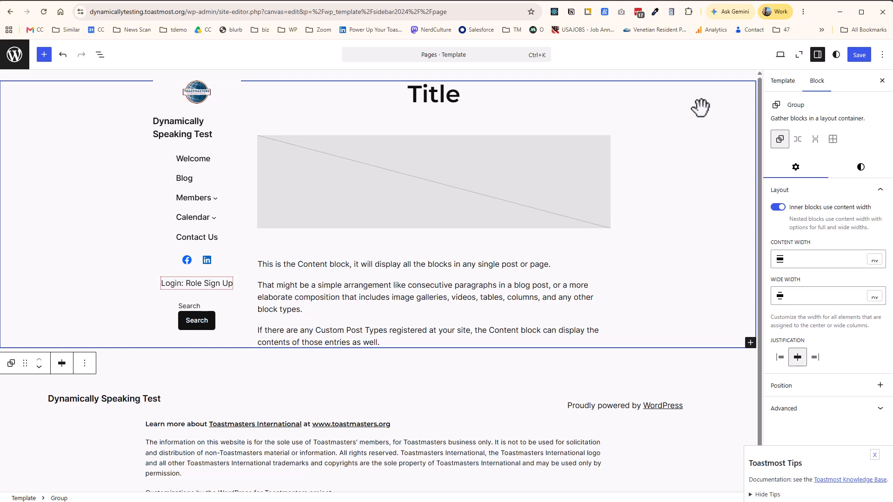
Step: Save the Navigation menu change and check the Meeting Fun! entry under Members on the live site
click(860, 57)
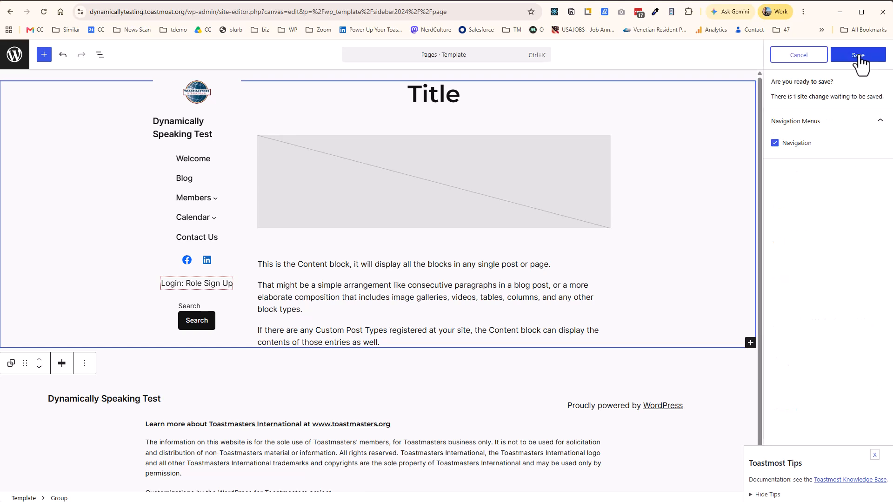
click(859, 55)
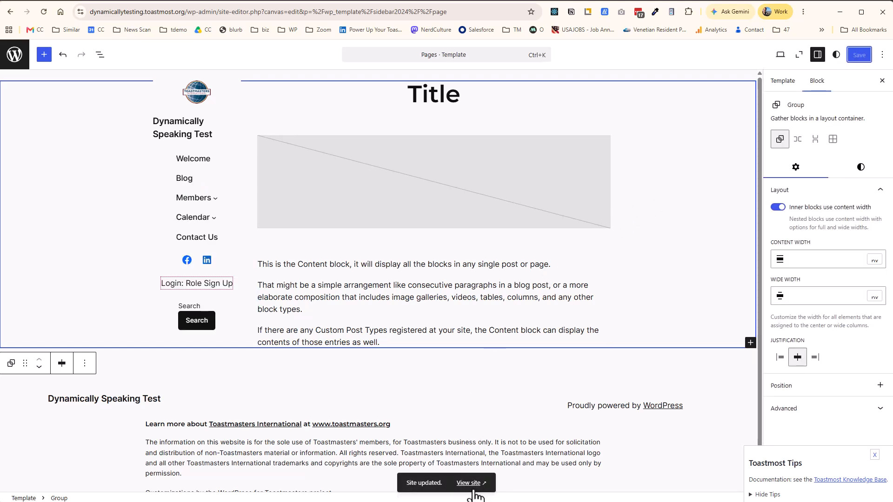
click(468, 484)
mouse_move(281, 188)
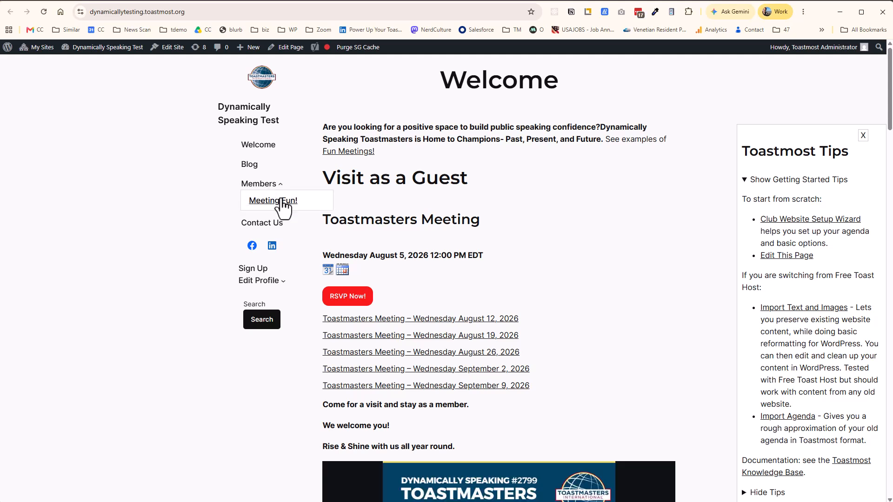
click(278, 200)
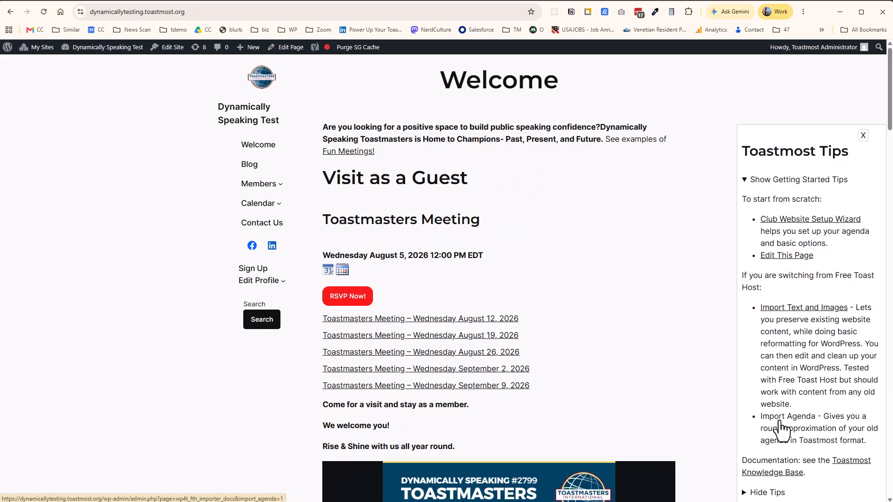
Step: Open the Import Agenda tool from the Toastmost Tips and review its instructions for copying a FreeToastHost agenda
click(781, 421)
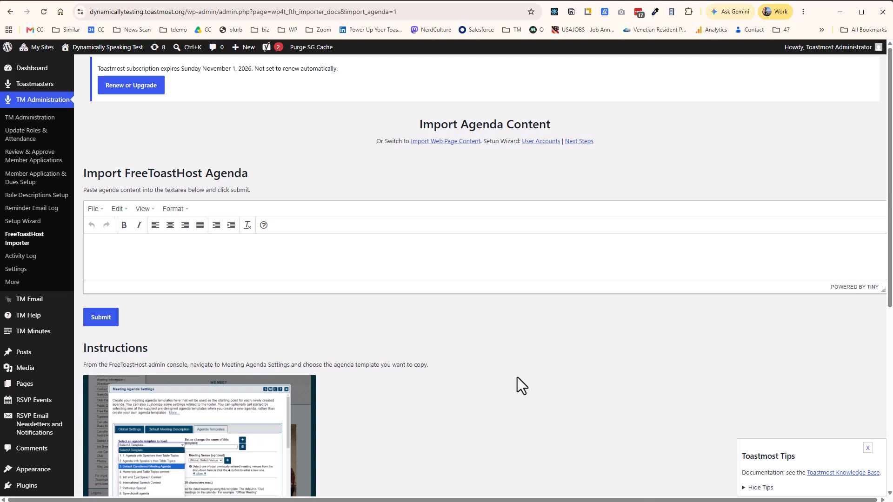
scroll(517, 379, down, 2)
scroll(393, 404, down, 3)
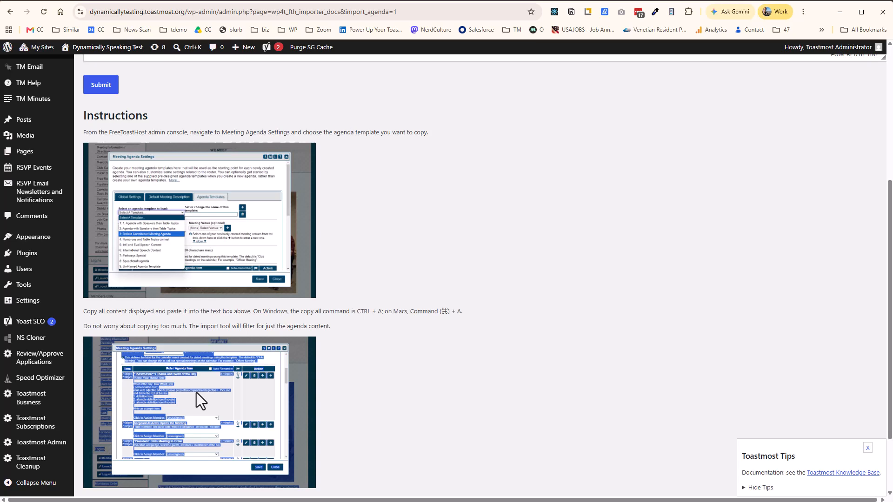
scroll(448, 300, up, 5)
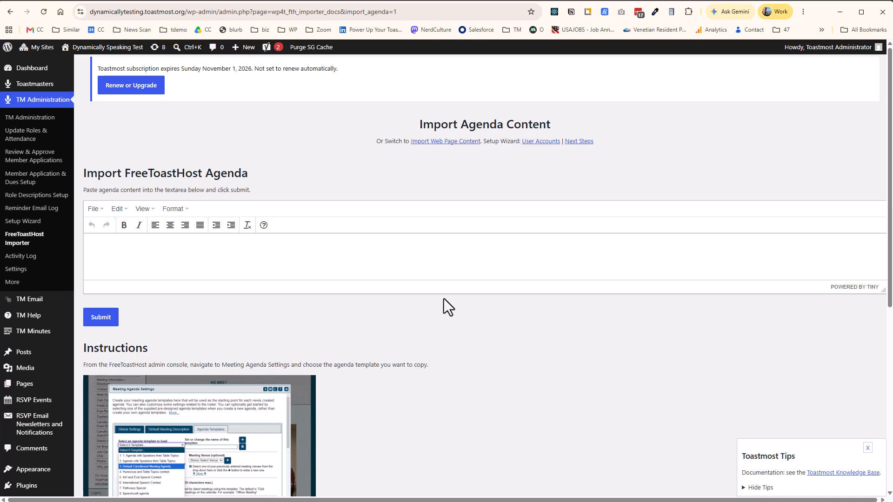
Step: Switch to the toastmost.org home page and review its service overview, website setup and design options
key(ctrl+Tab)
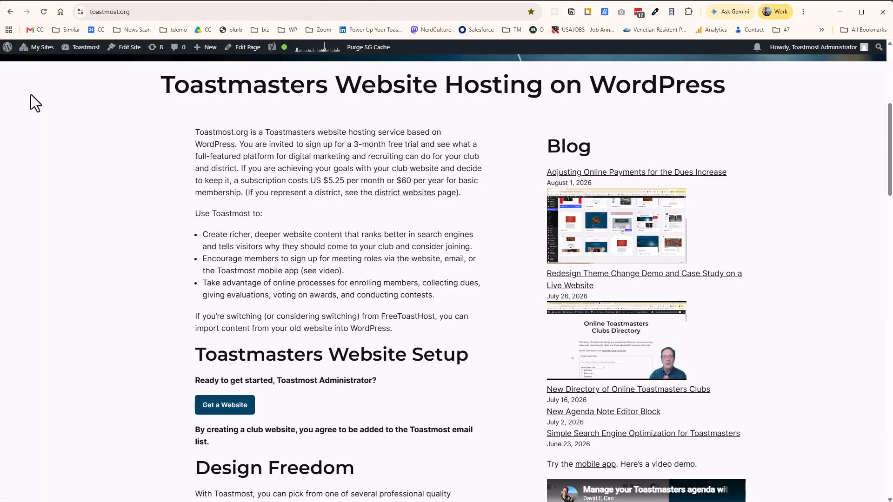
scroll(52, 85, up, 6)
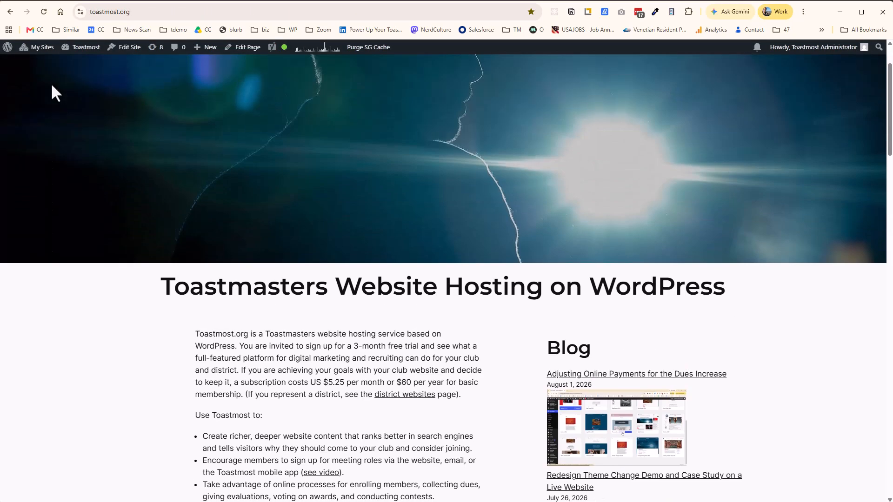
scroll(52, 85, down, 4)
scroll(52, 85, down, 6)
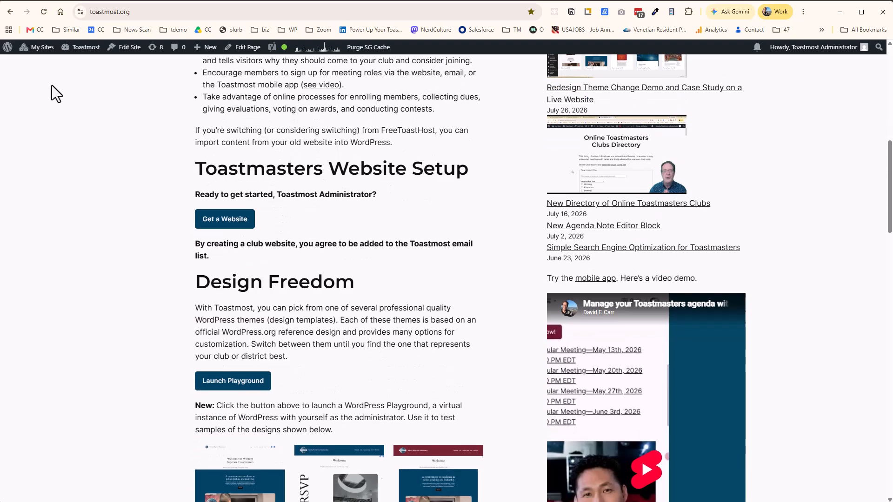
scroll(52, 86, down, 4)
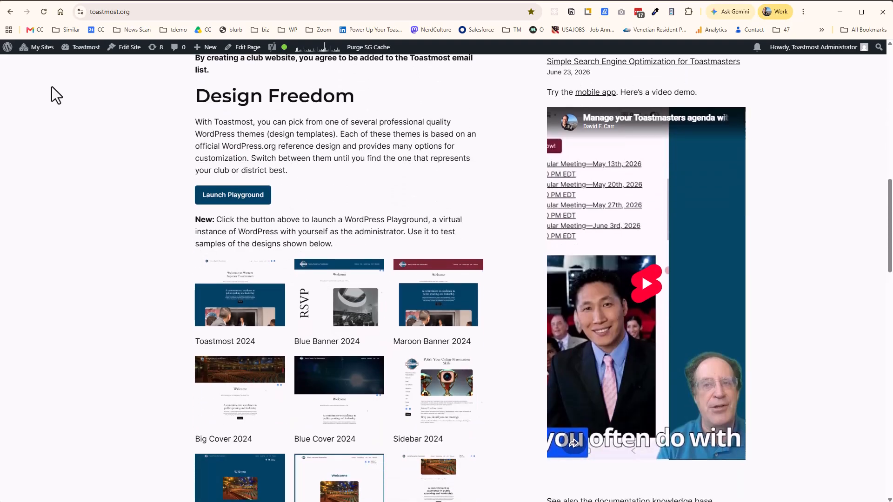
scroll(52, 86, down, 2)
scroll(52, 86, up, 8)
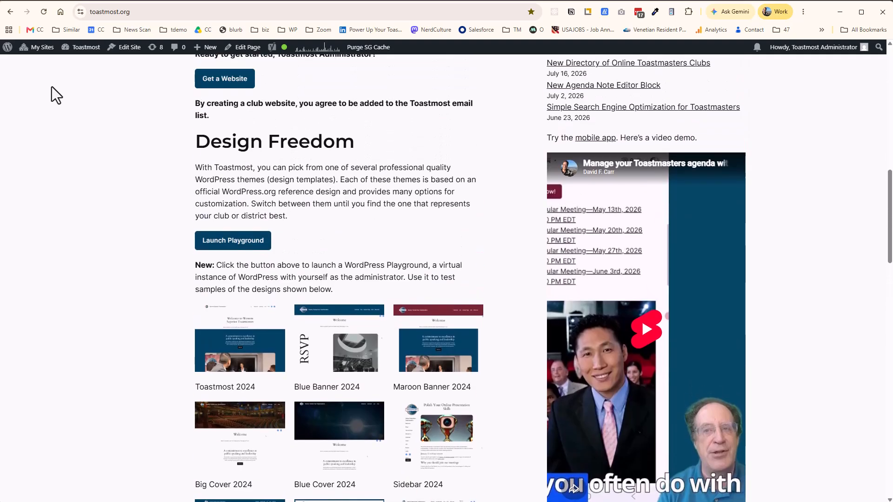
scroll(51, 87, up, 4)
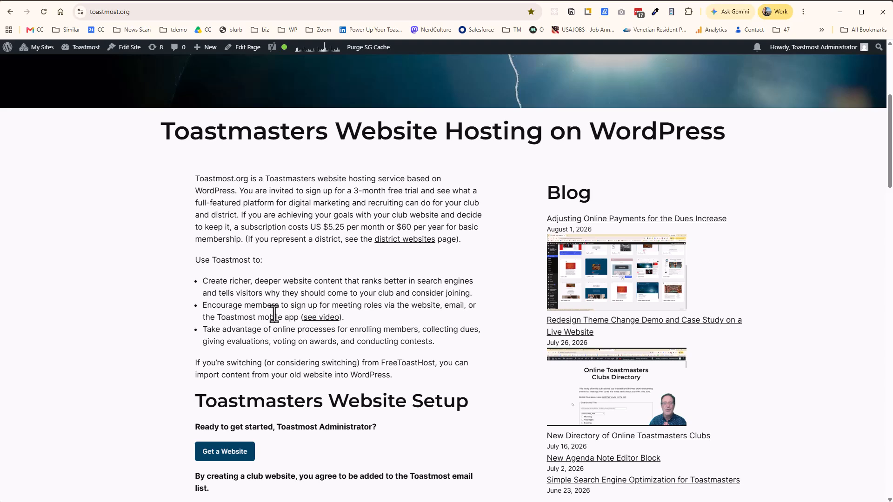
scroll(243, 331, down, 1)
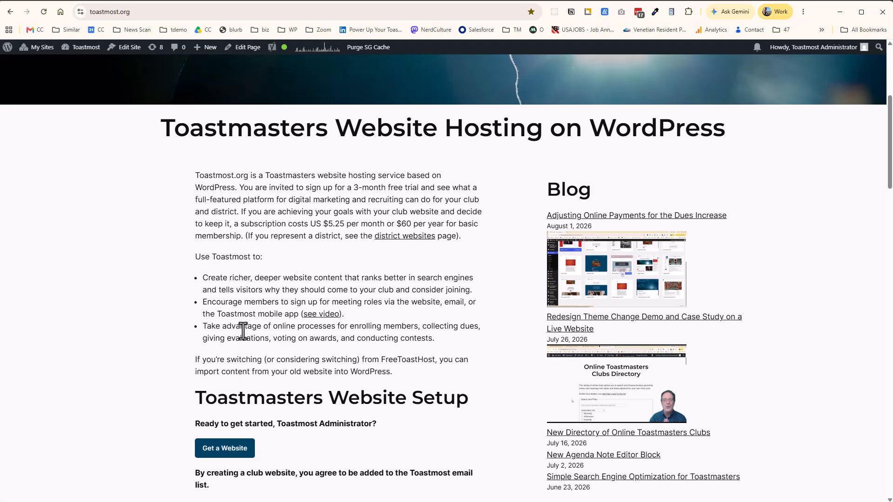
scroll(243, 331, down, 4)
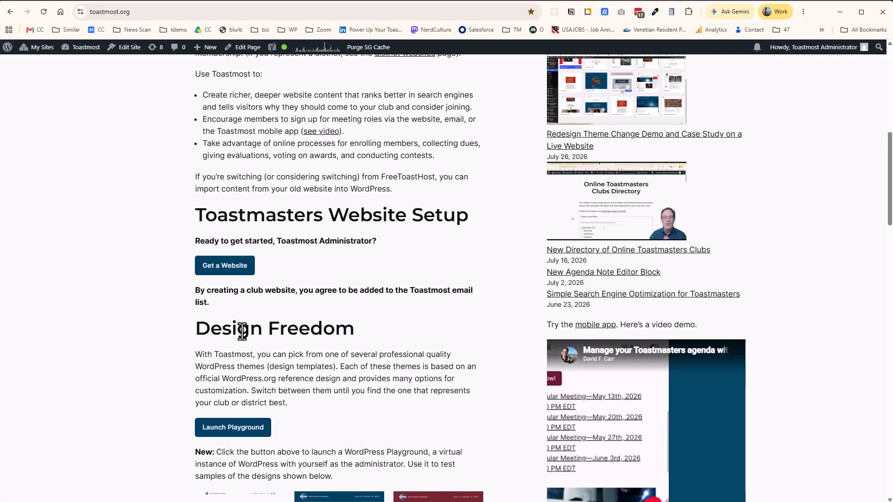